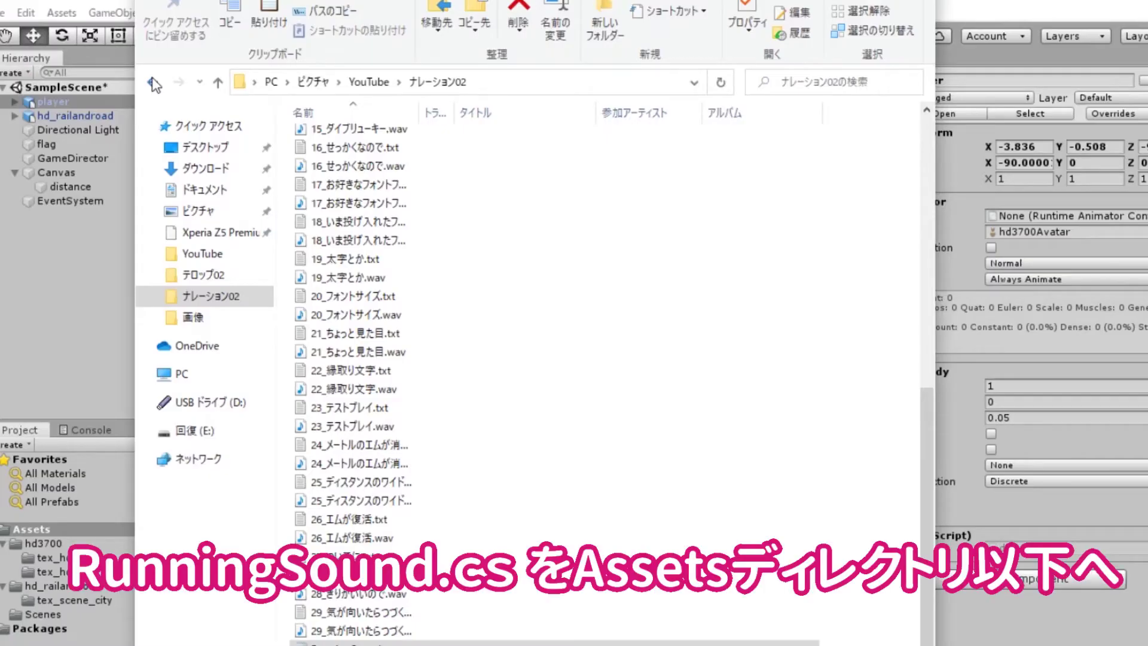
Go back to the 楽しいゲーム Assets folder, where RunningSound.cs now sits
click(154, 82)
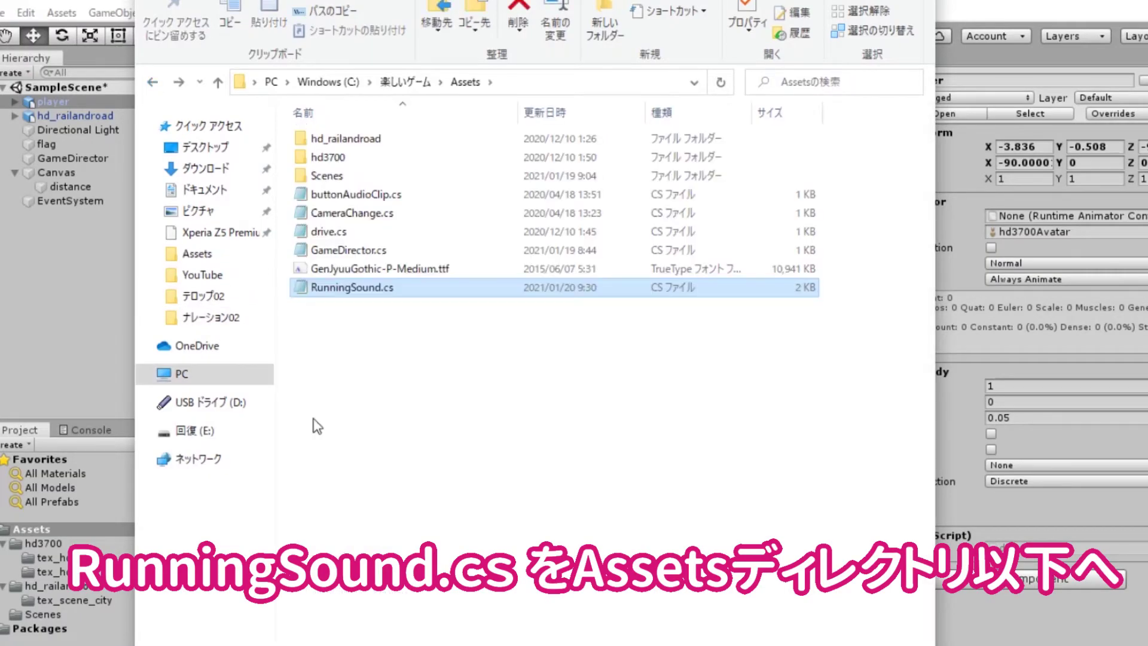
click(317, 426)
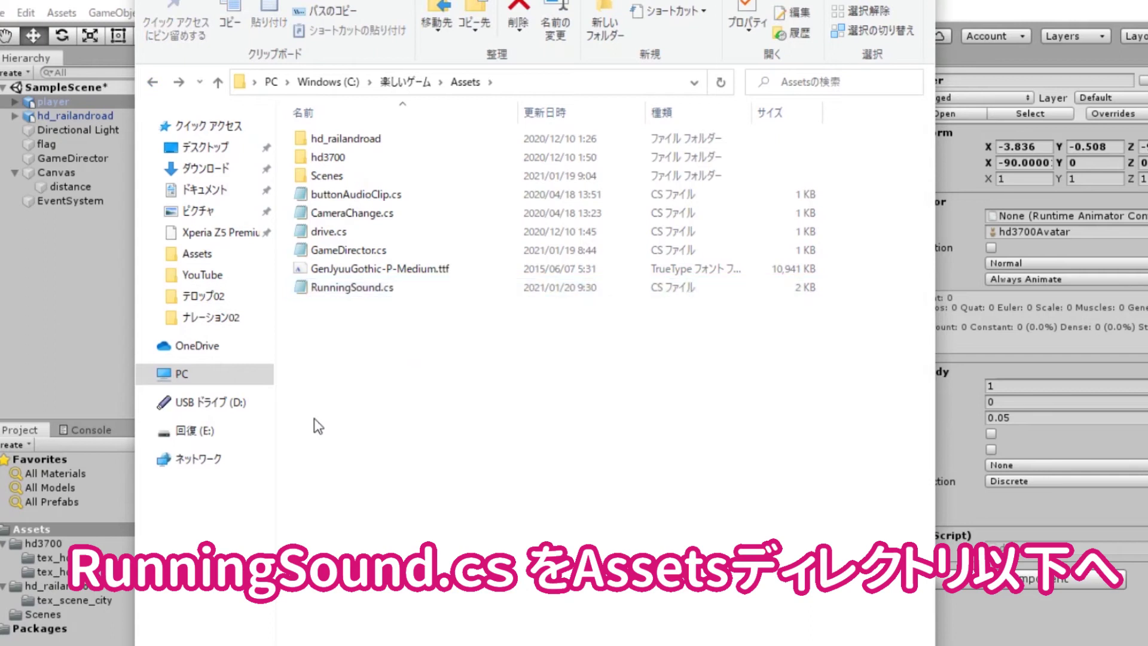
click(990, 5)
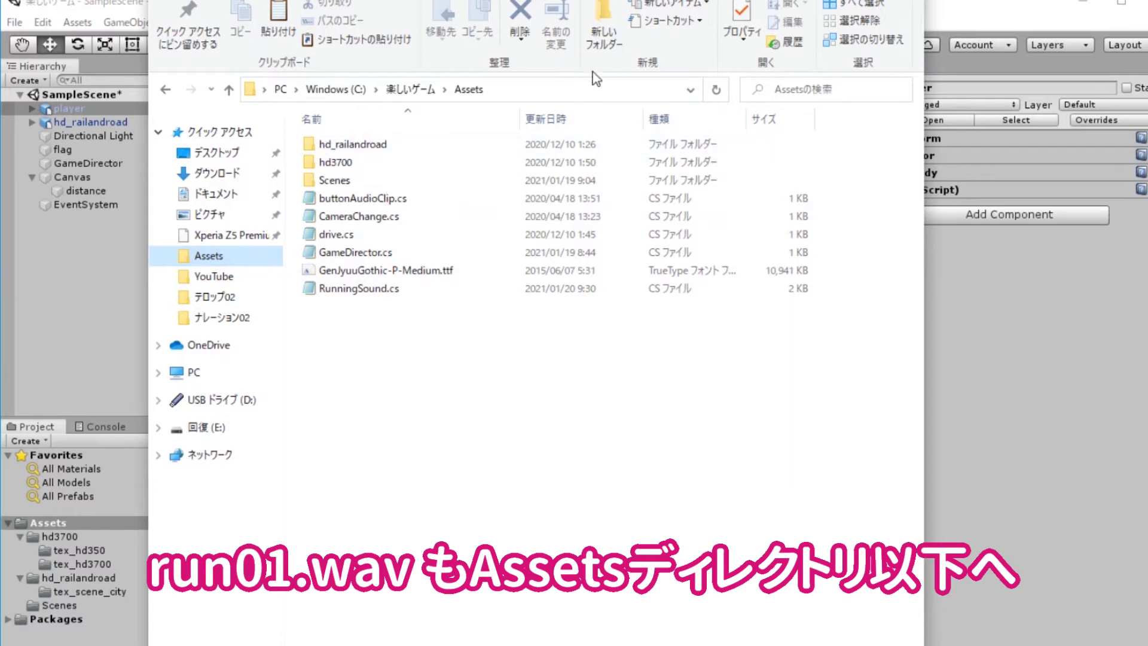
Make an Assets\Sound folder, paste run_01.wav into it, then select Sound in Unity's Project view
click(603, 30)
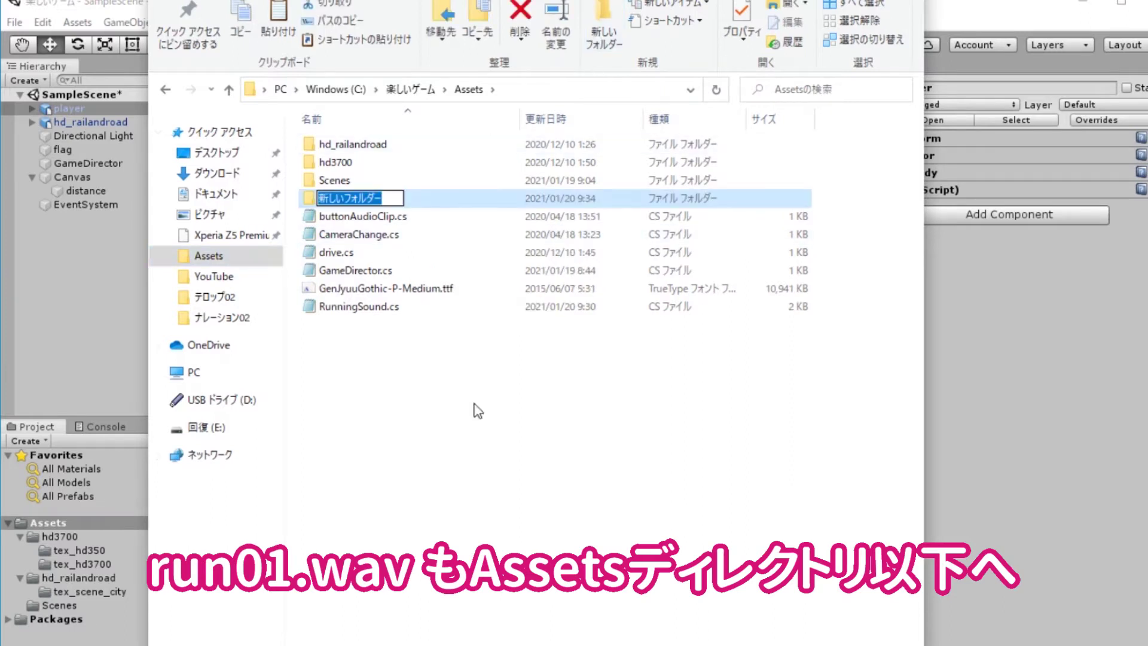
text(Sound)
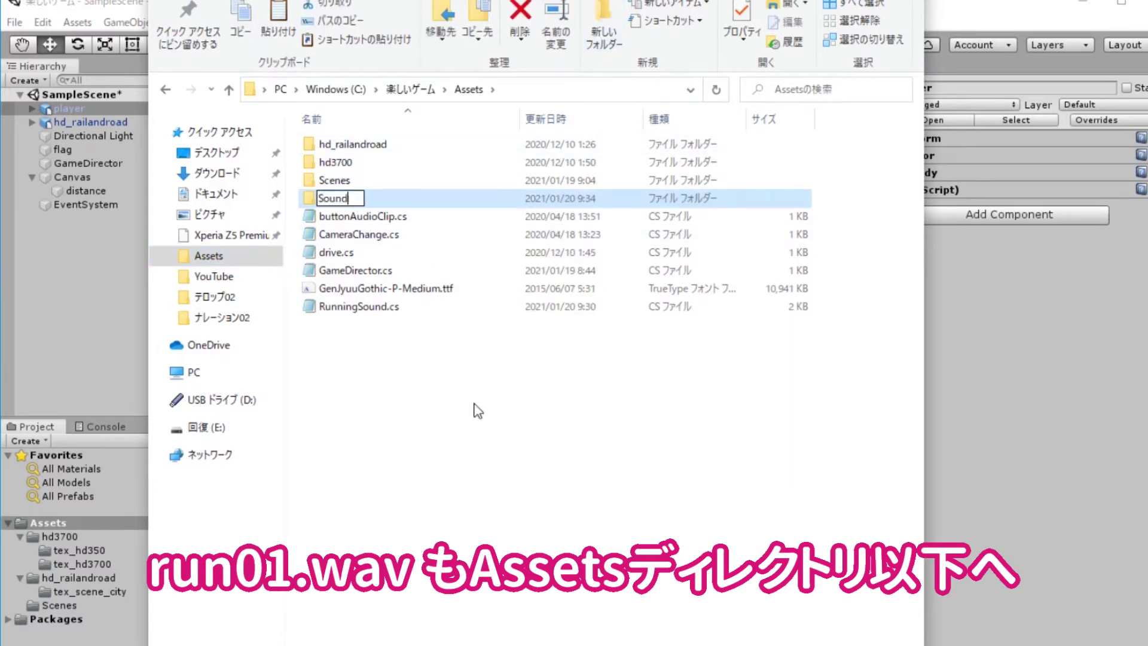
key(Return)
key(Return)
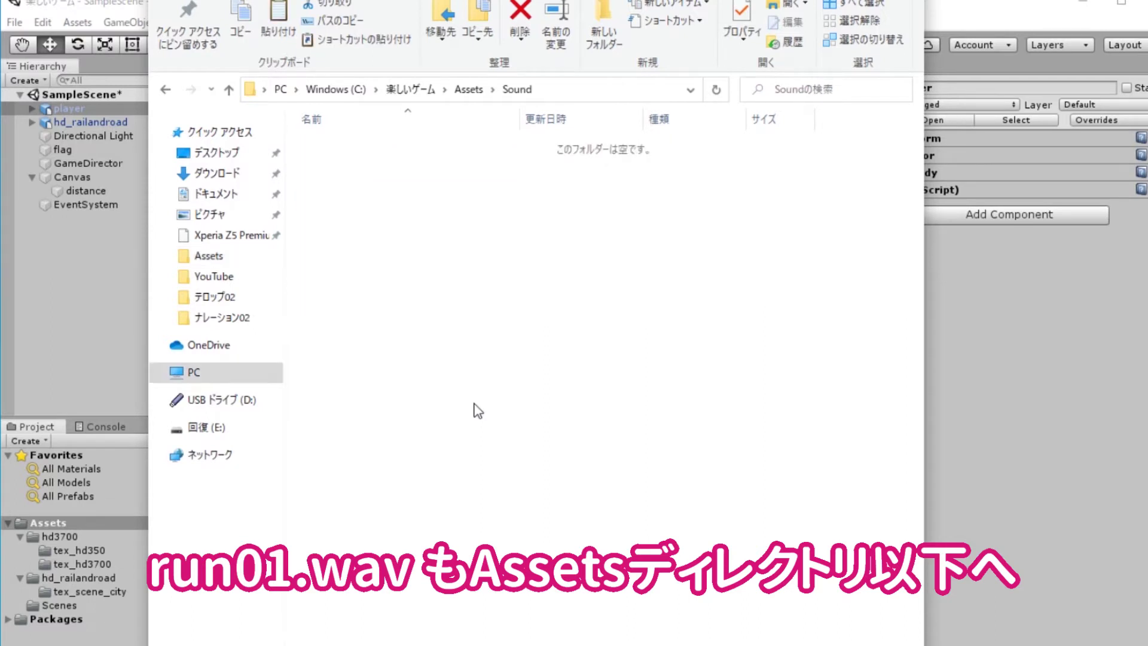
right_click(445, 216)
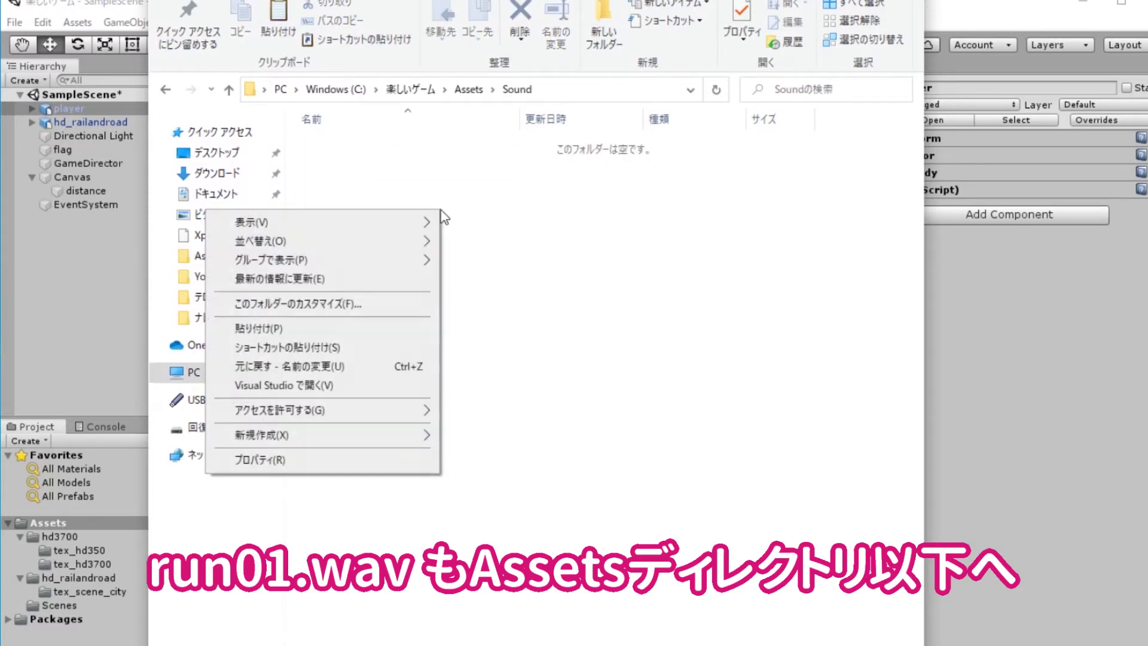
click(309, 323)
click(310, 324)
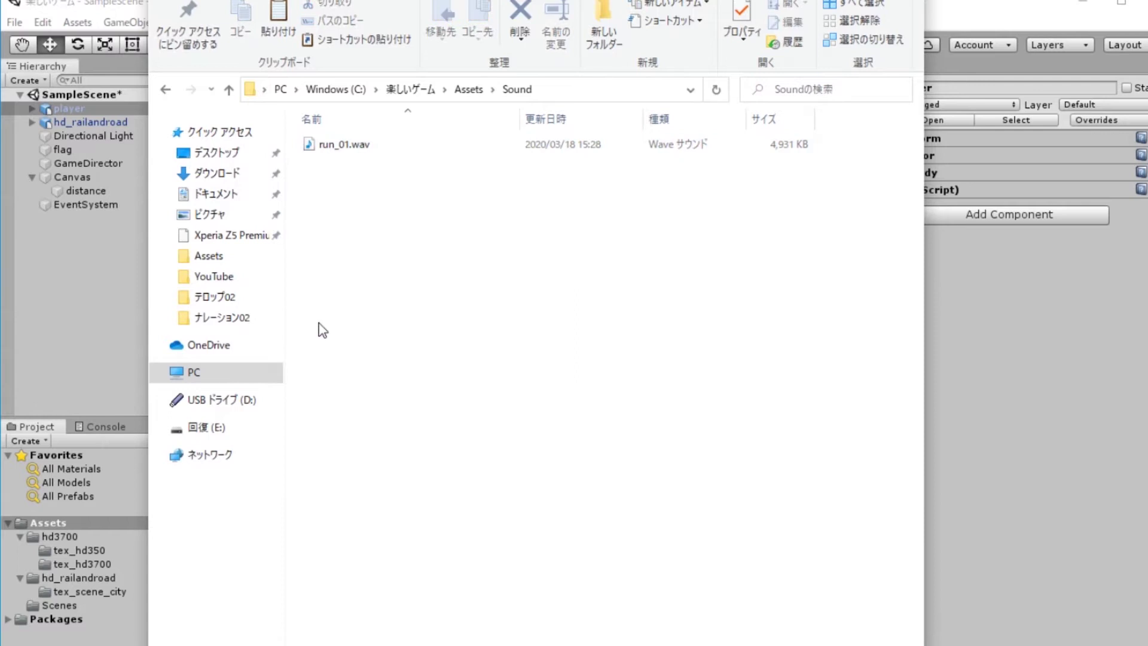
click(960, 10)
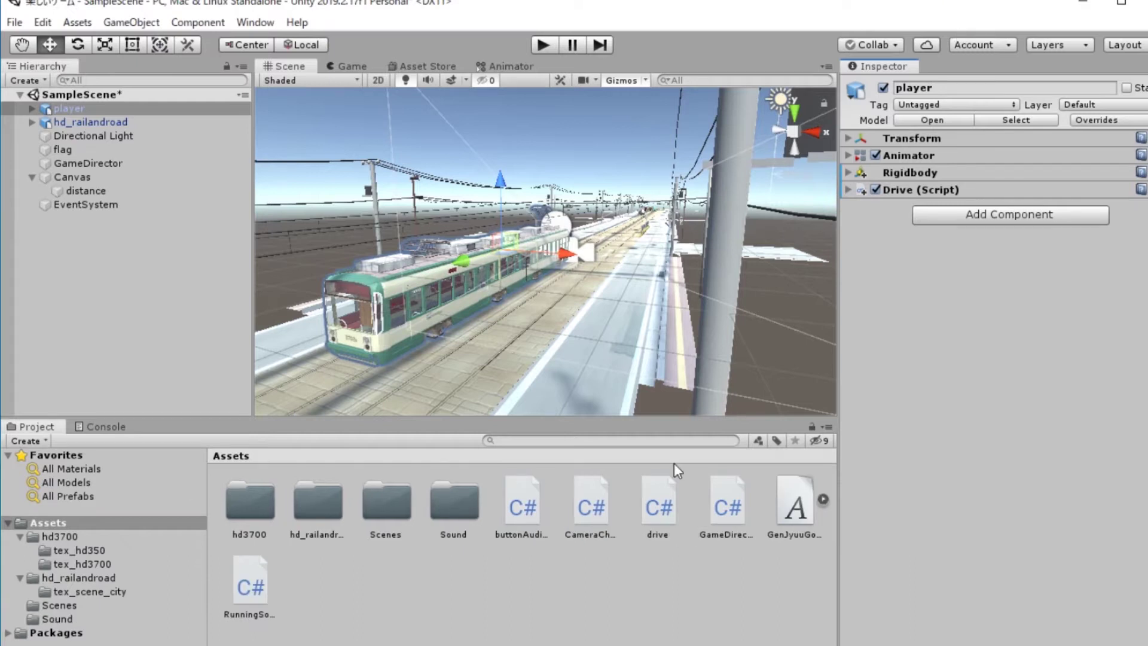
click(464, 515)
Open the Sound folder and play run_01 in Audacity to hear it
double_click(464, 515)
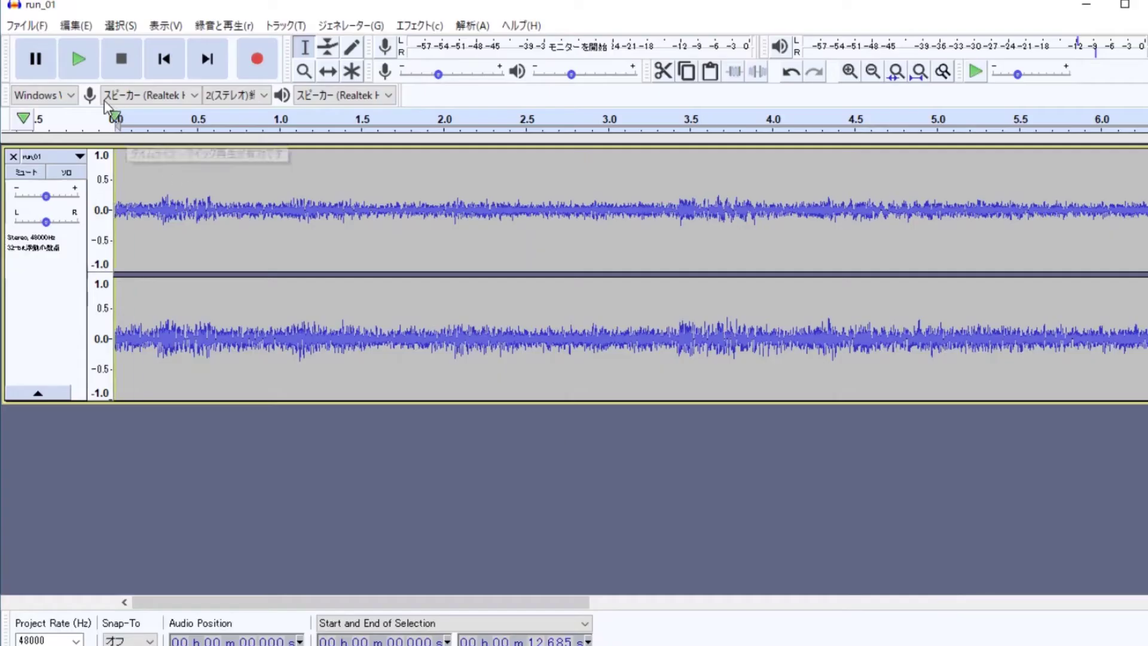
click(88, 73)
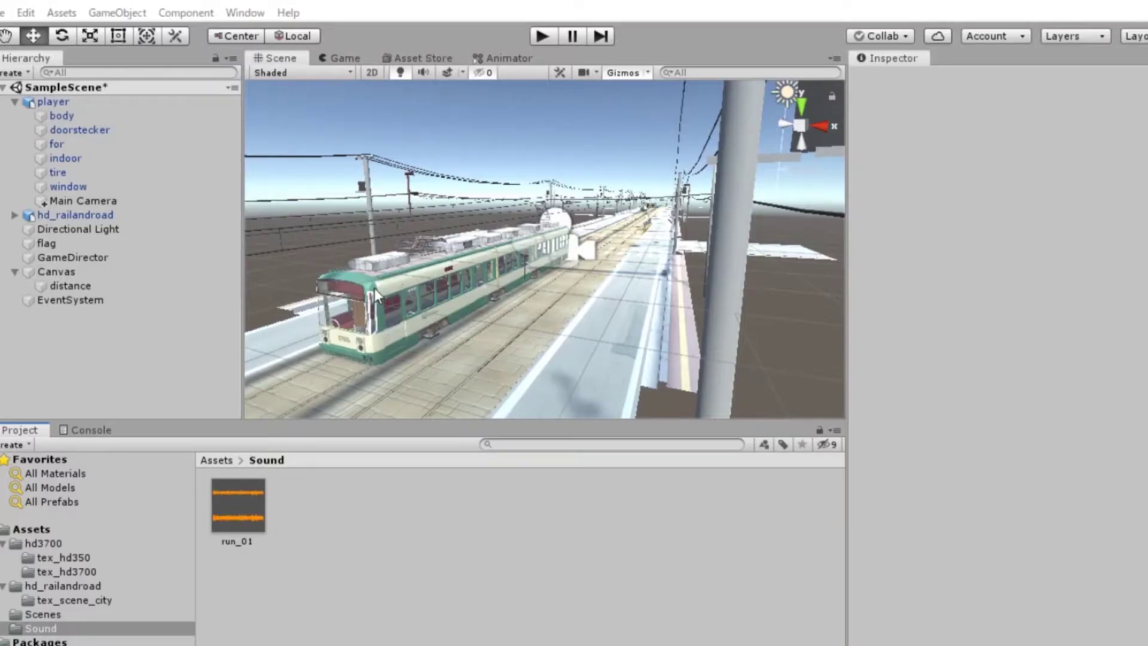
Add an Audio Source component to the player tram
click(71, 105)
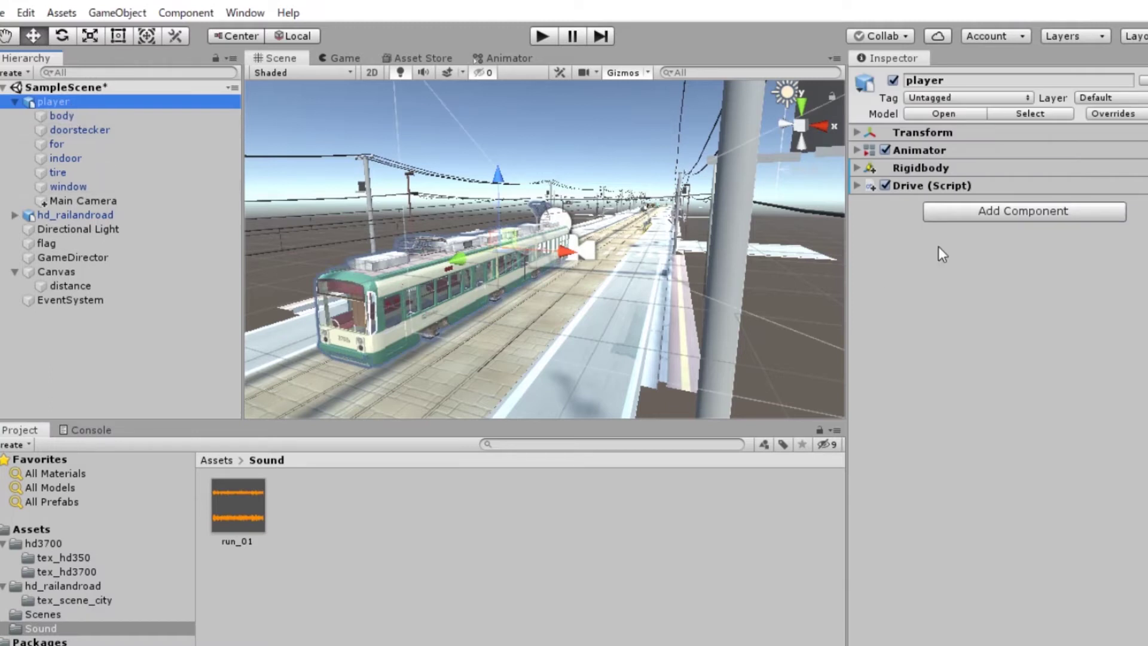
click(967, 216)
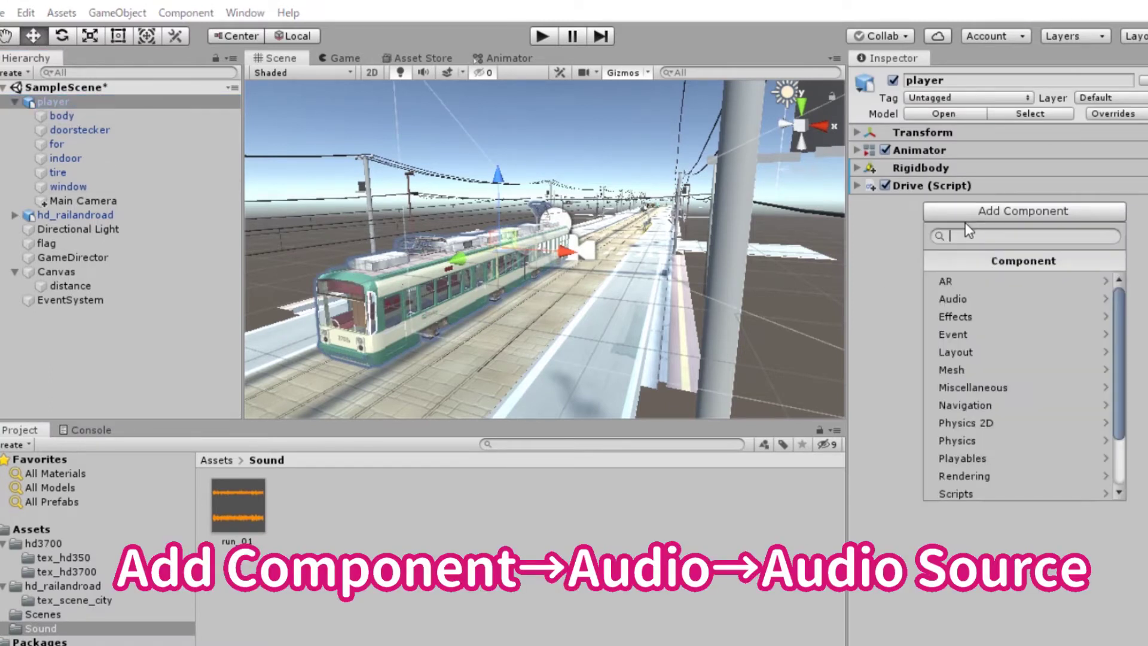
click(956, 299)
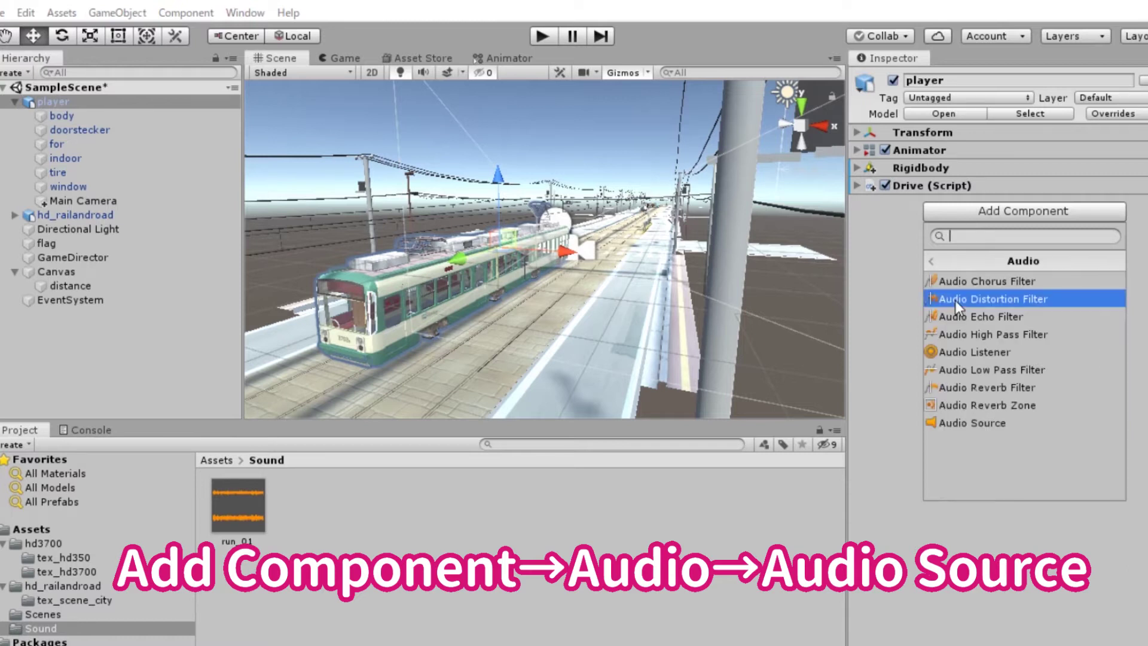
click(975, 420)
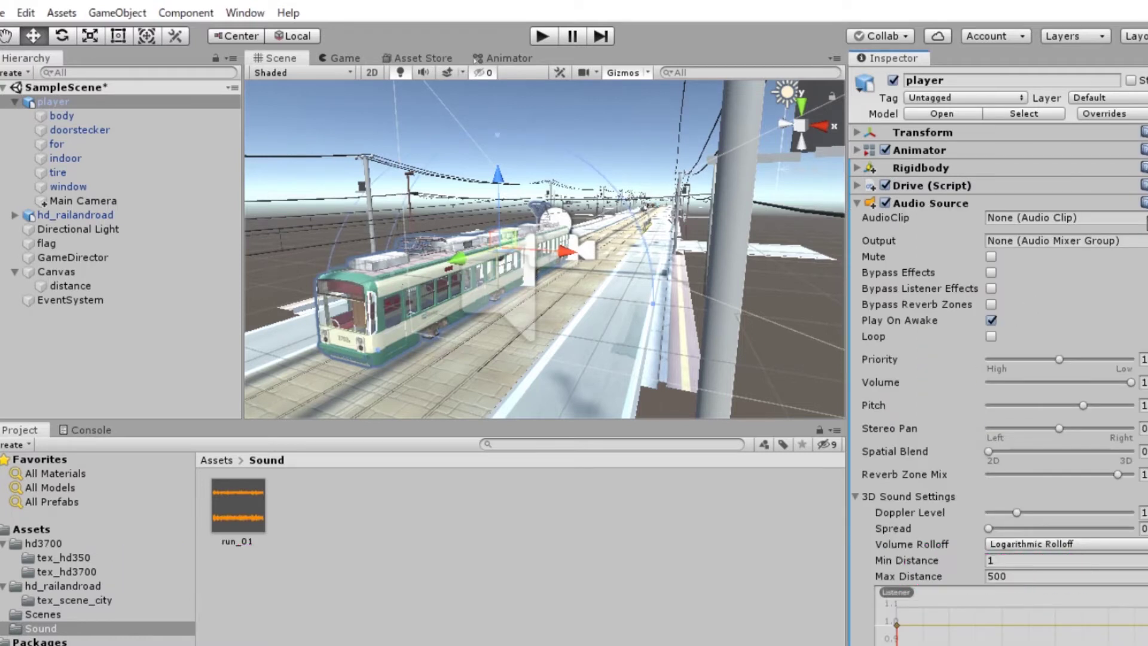
Assign run_01 as the Audio Source clip and enable Loop
click(1144, 217)
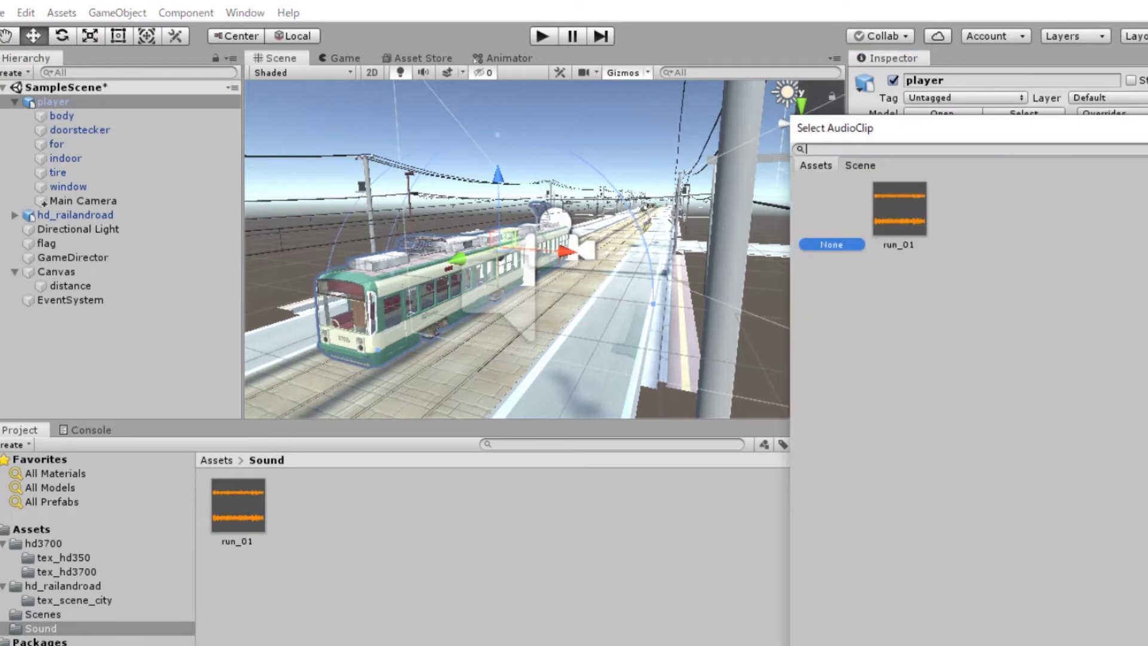
double_click(903, 217)
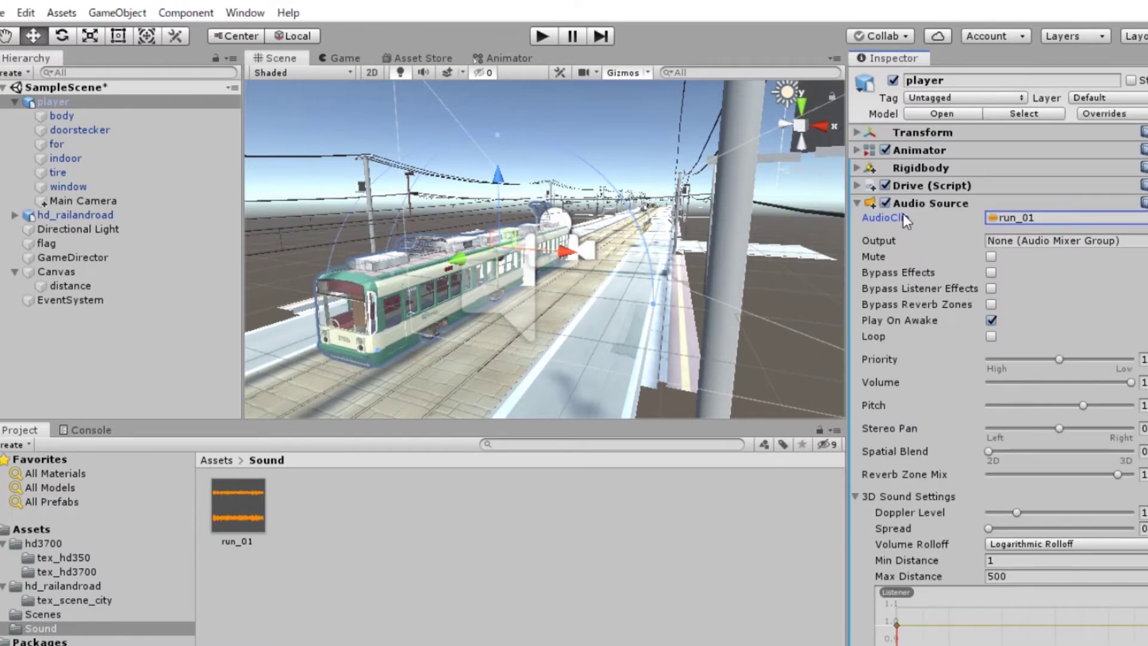
click(991, 336)
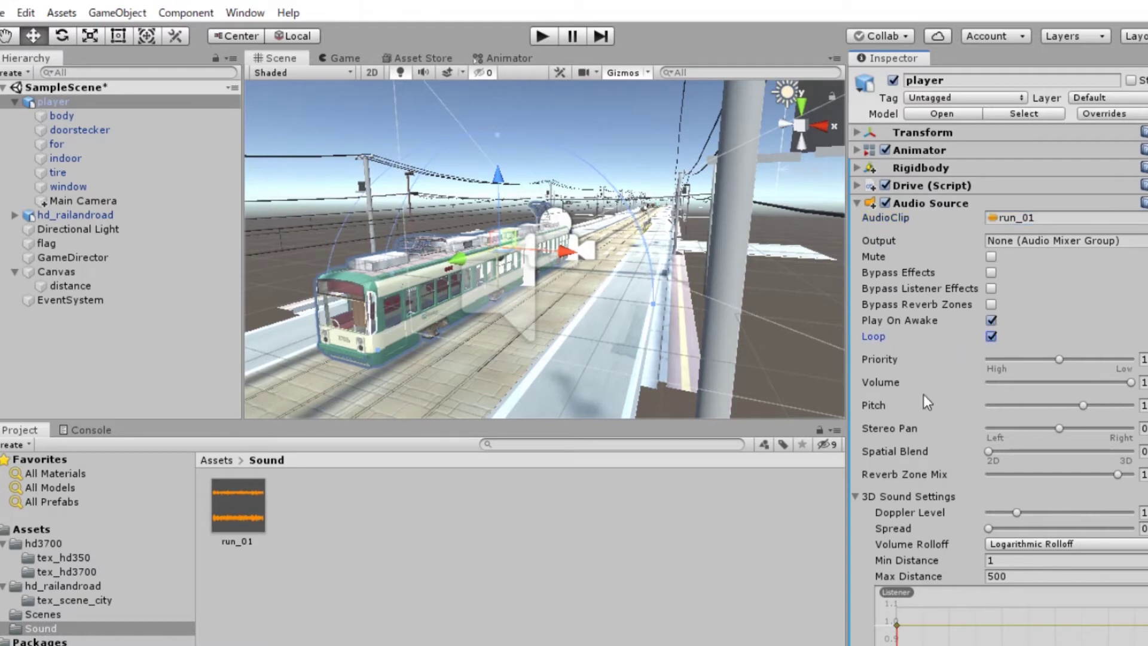
mouse_move(920, 404)
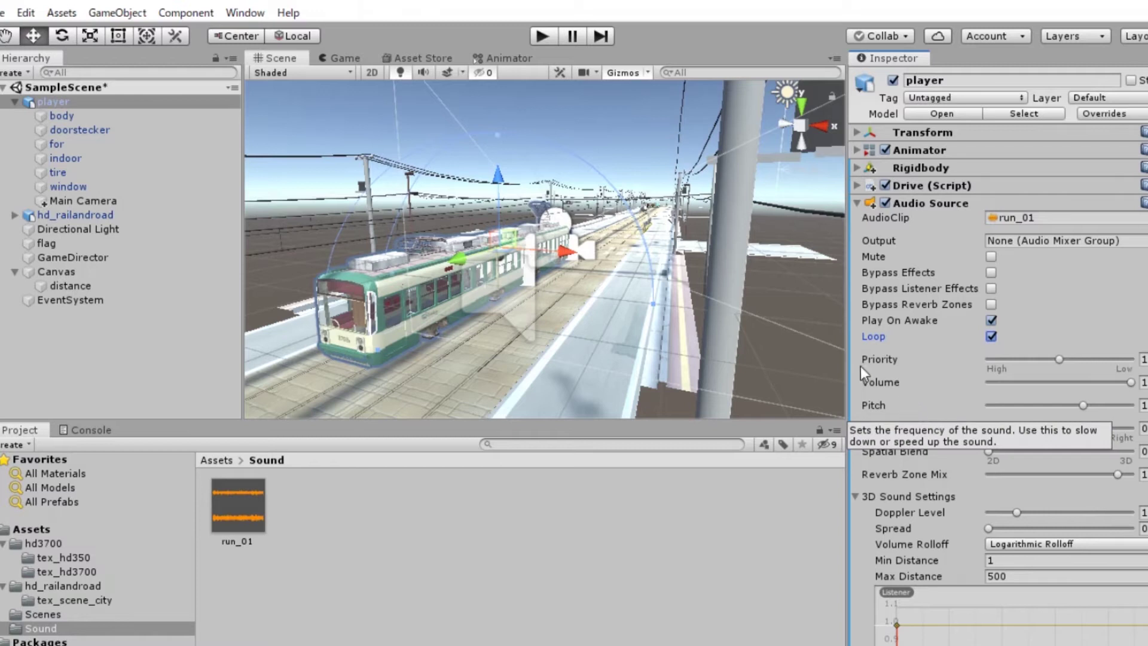
click(114, 105)
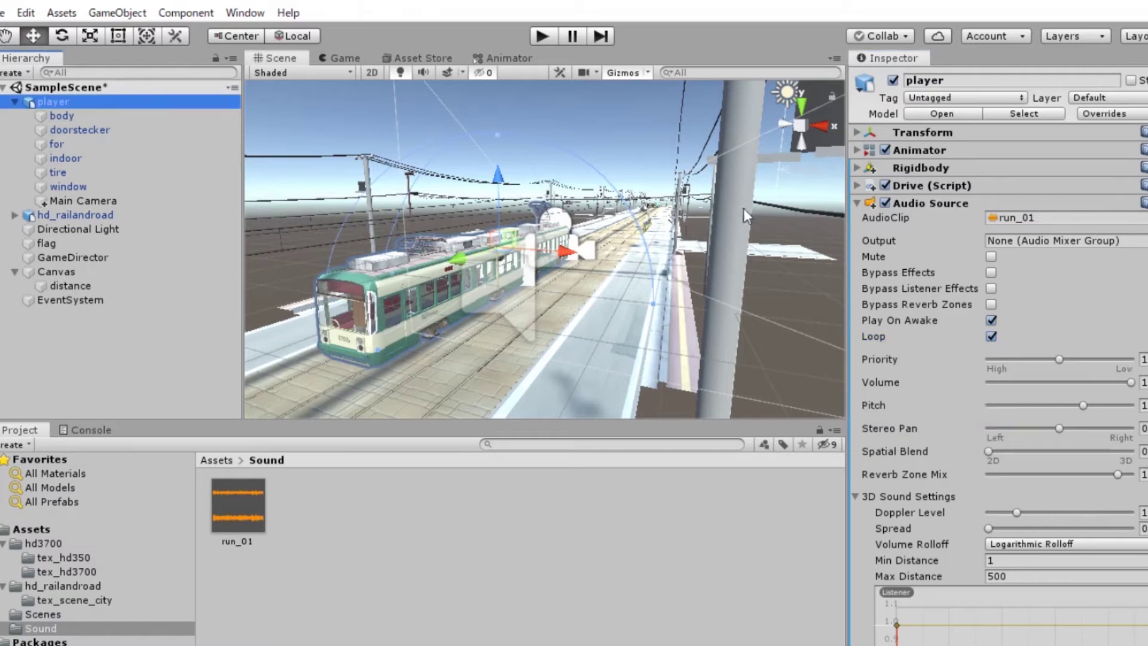
click(880, 207)
Add the Running Sound script to the player and enter Play mode to test it
click(949, 229)
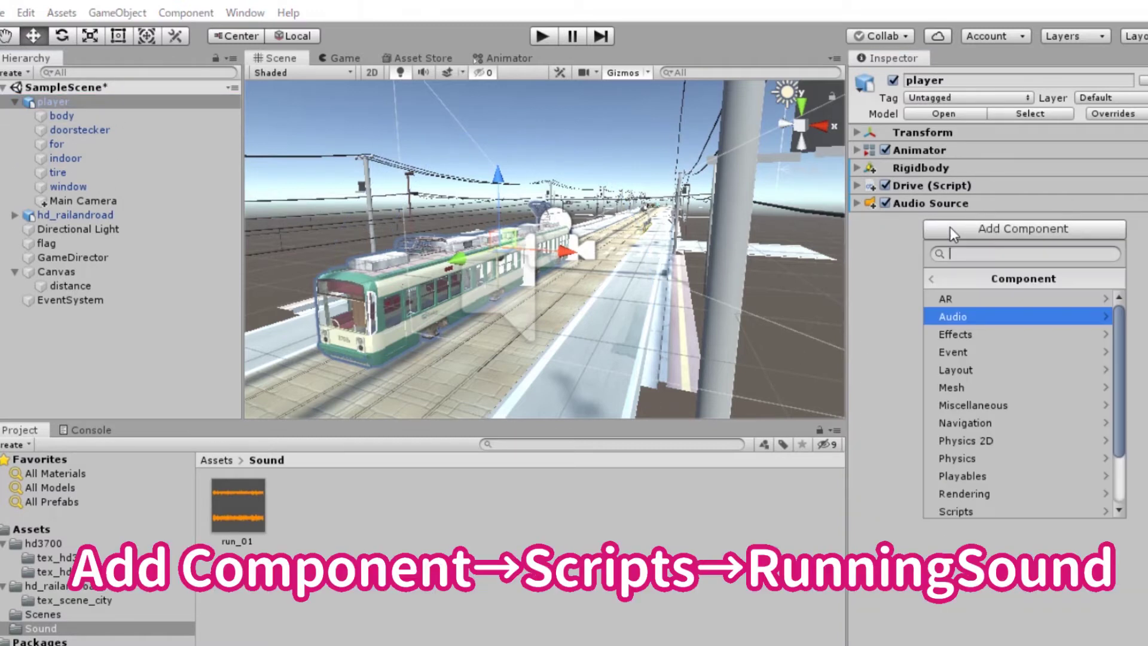
scroll(975, 372, down, 2)
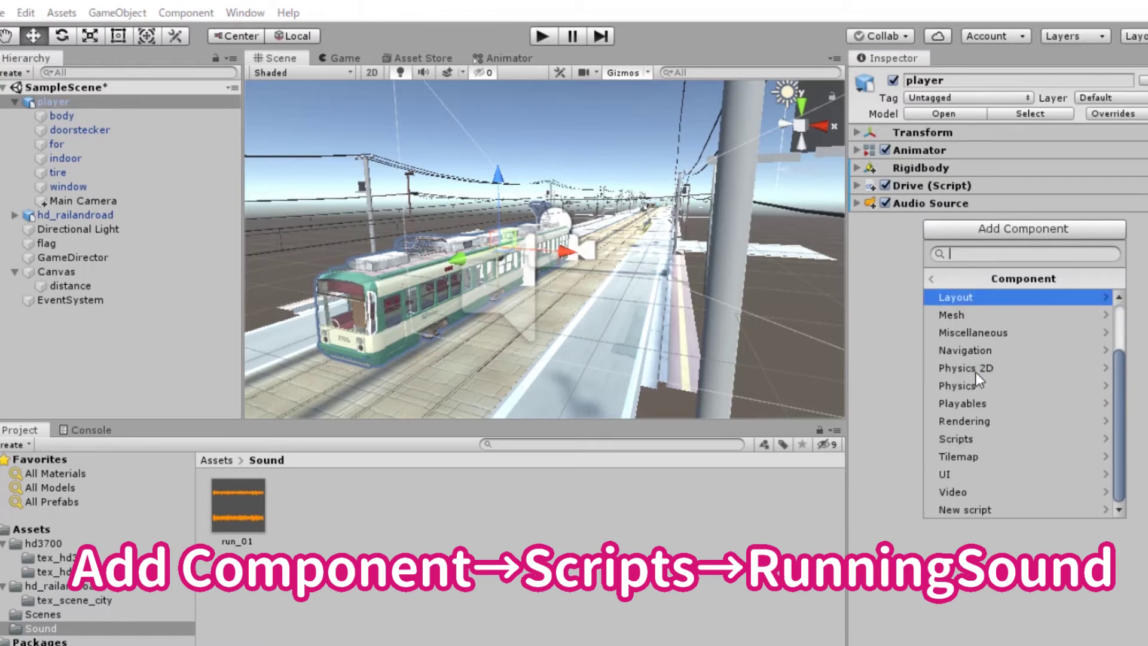
click(959, 434)
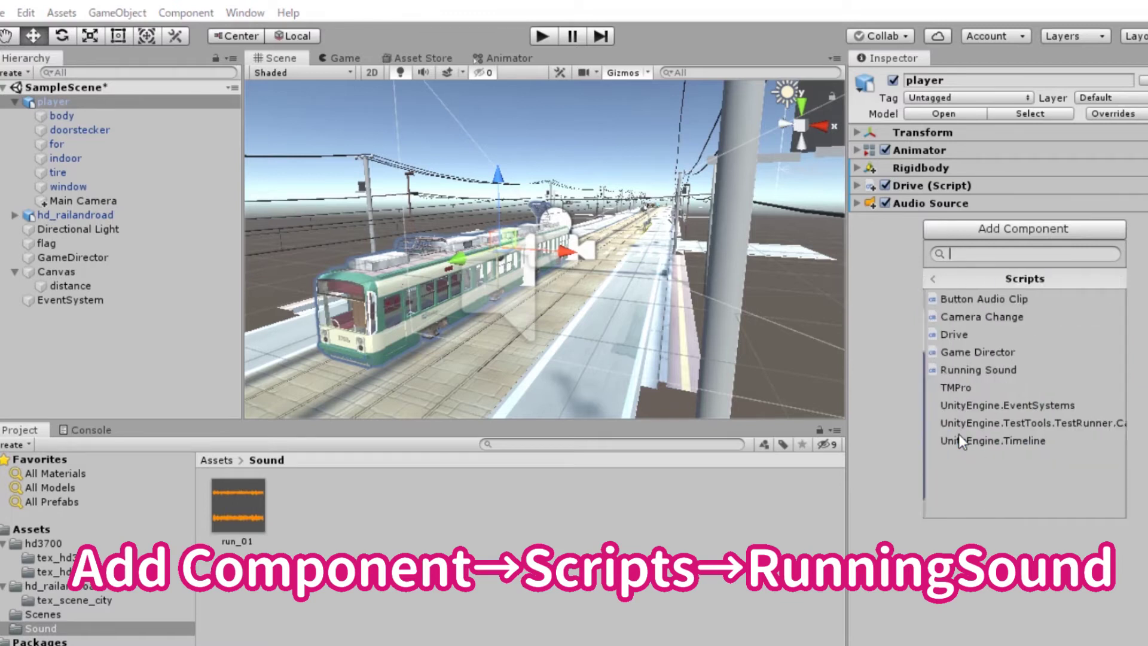
click(968, 376)
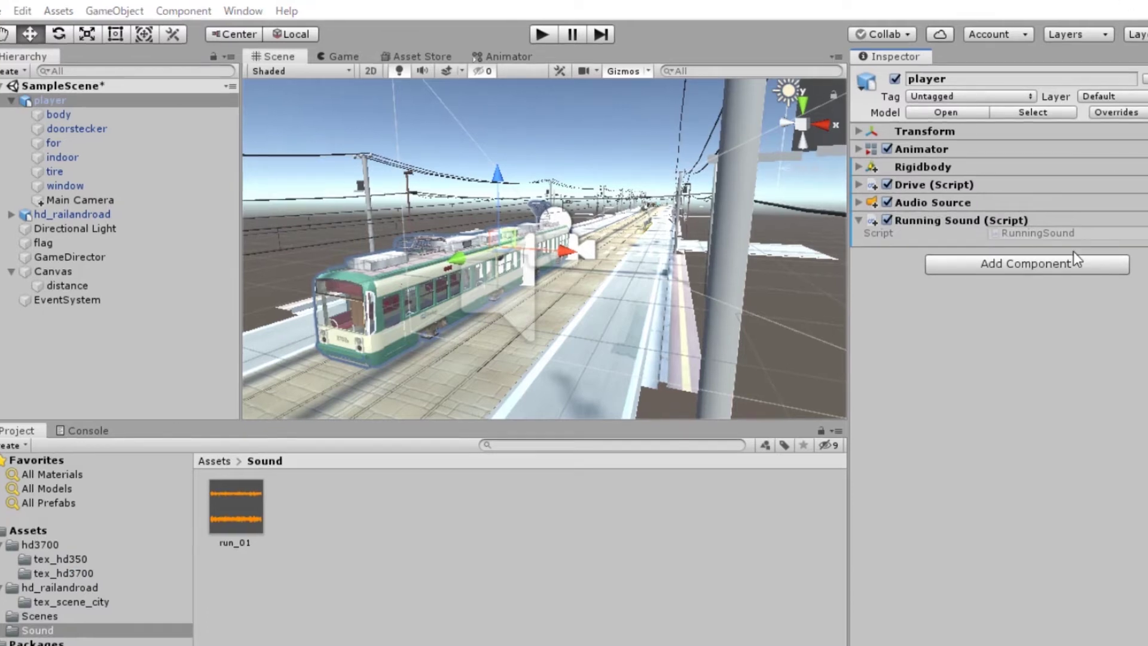
click(540, 39)
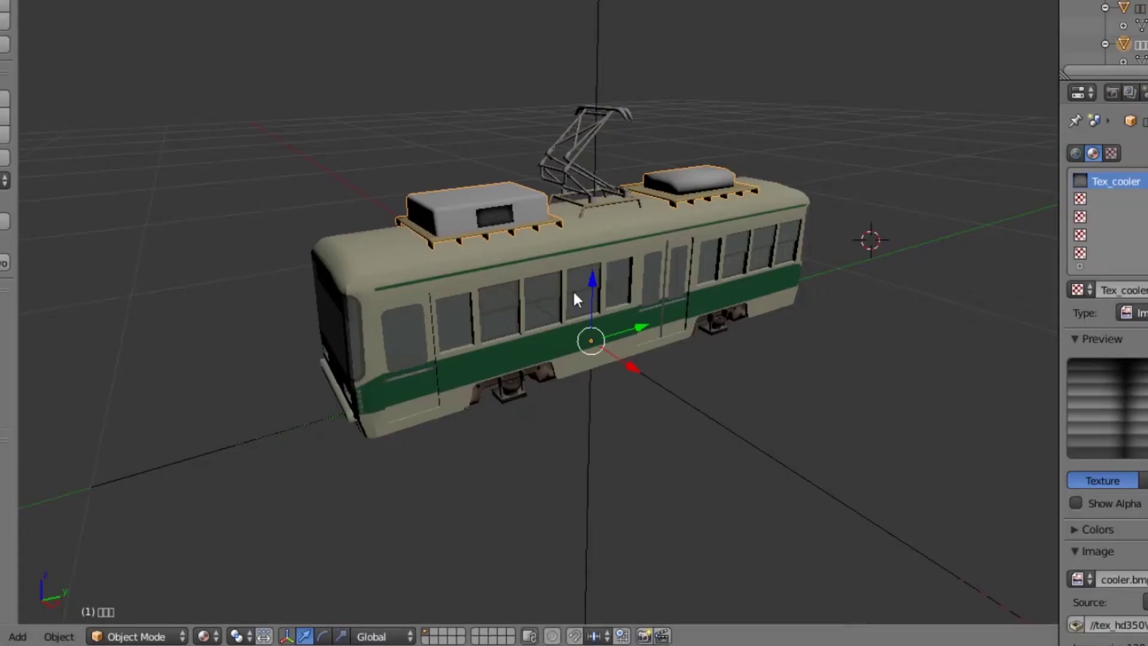
Orbit Blender's viewport to inspect the front of the hd800 tram
mouse_move(572, 289)
middle_down()
mouse_move(599, 287)
mouse_move(400, 269)
middle_up()
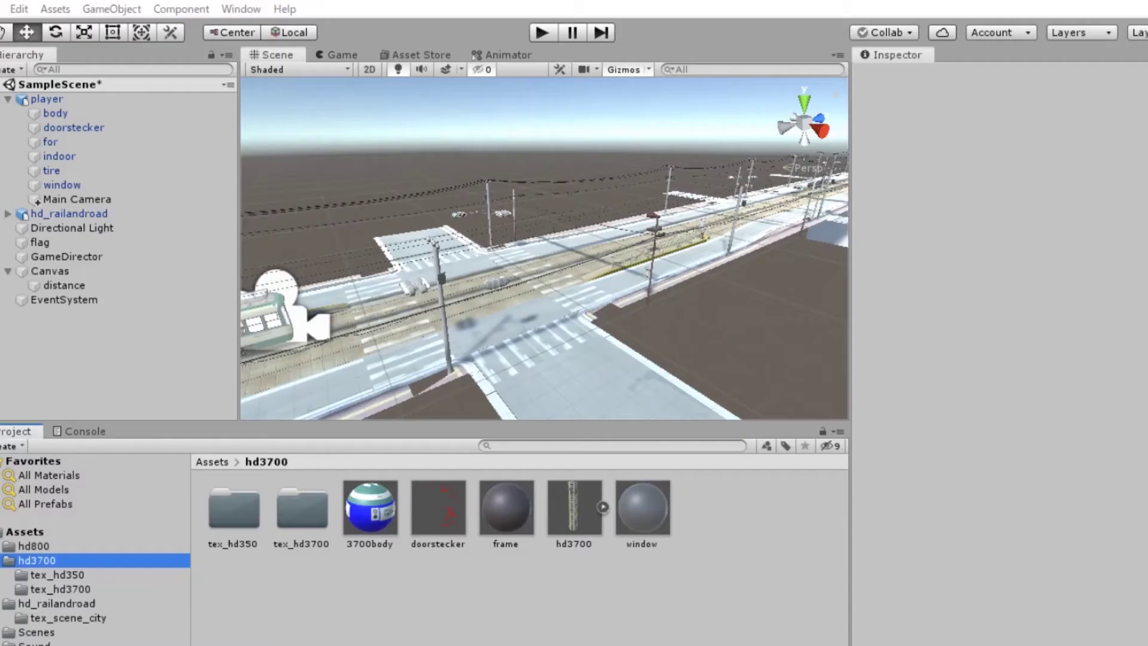
Drag the hd800 tram model from its folder into the scene and onto the street
click(45, 543)
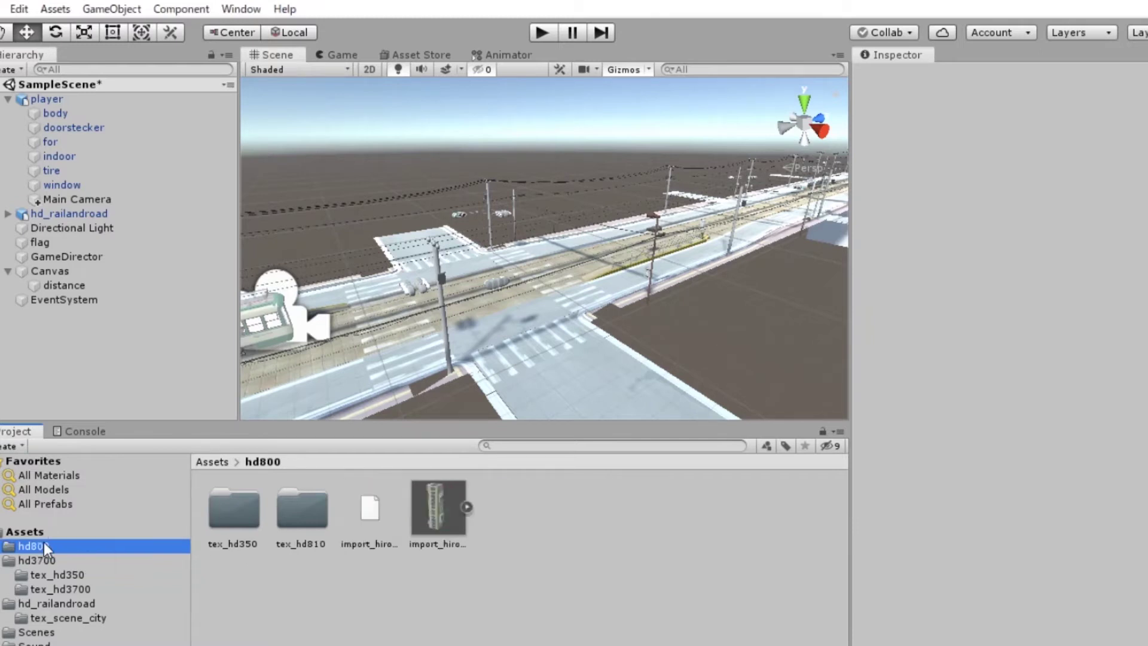
drag(435, 529, 516, 203)
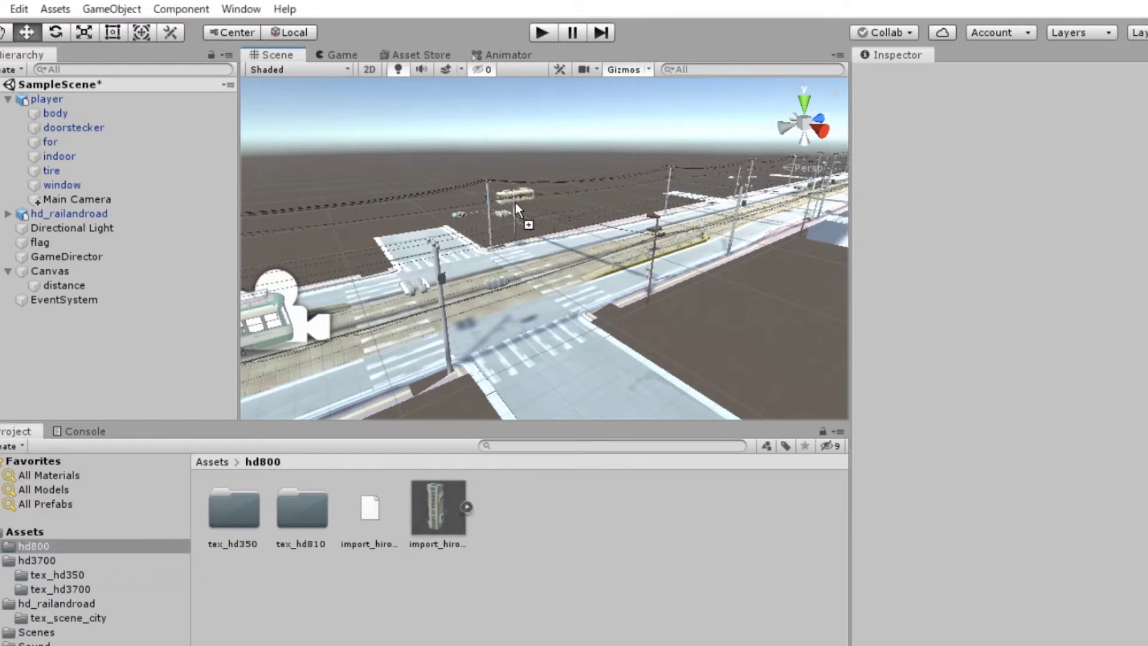
right_drag(406, 247, 747, 269)
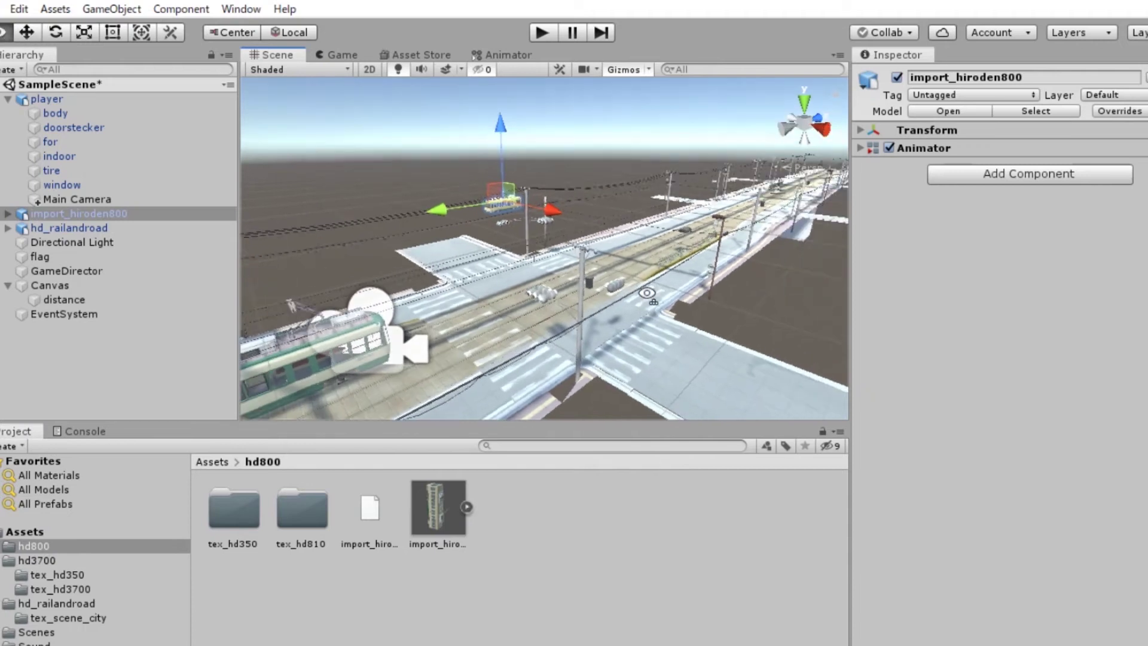
drag(485, 221, 676, 240)
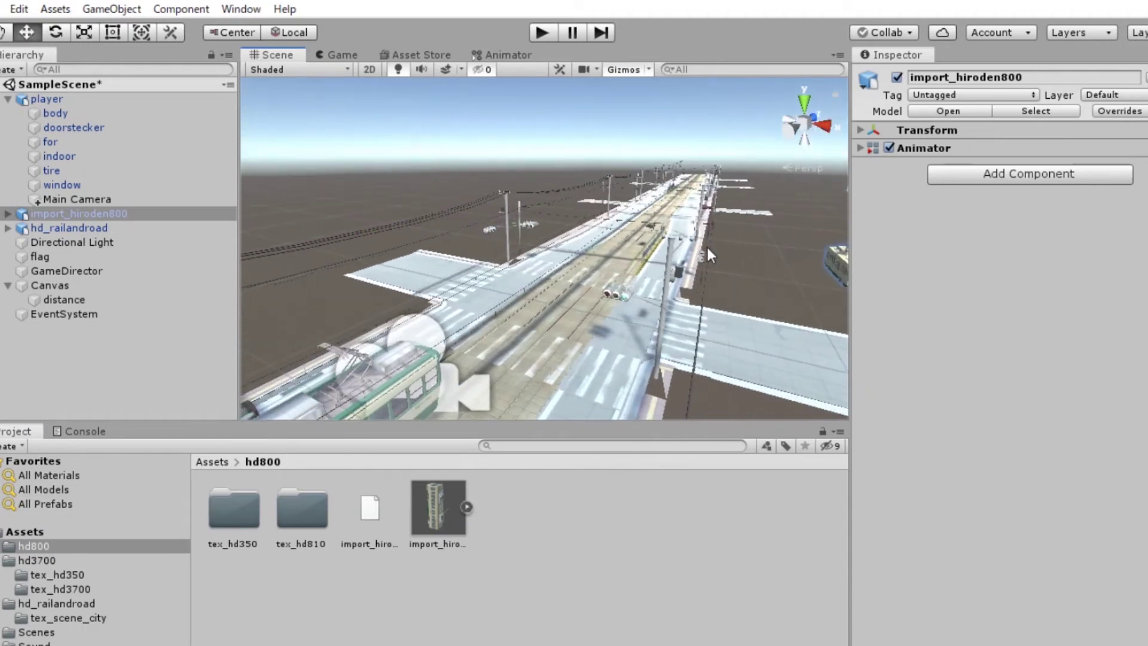
drag(605, 156, 653, 122)
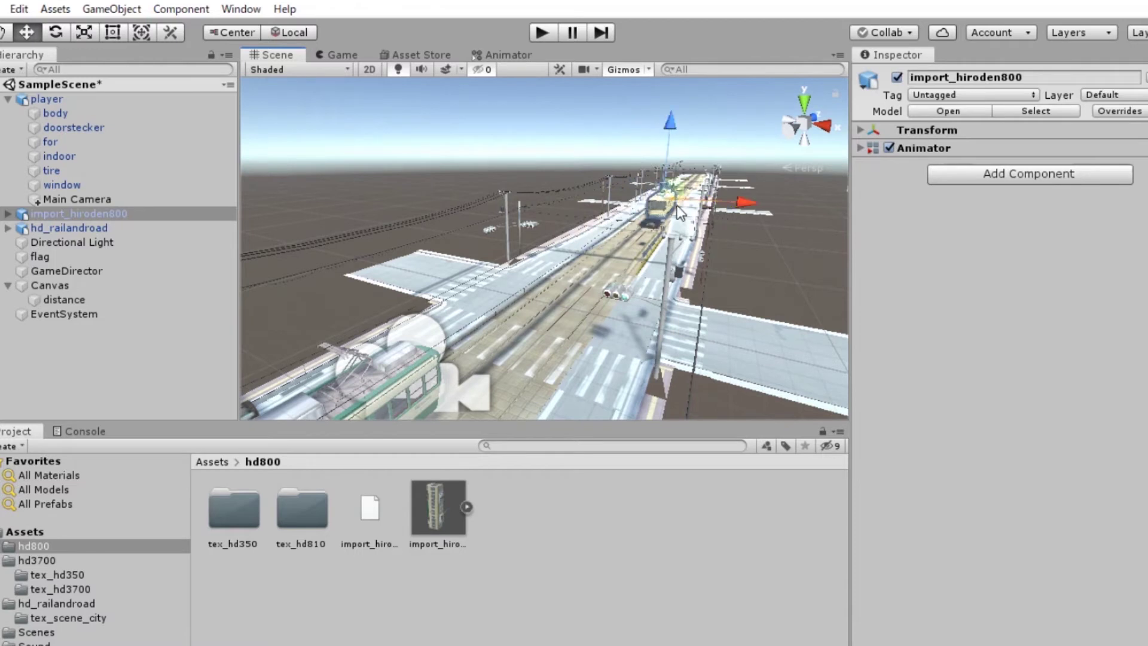
Zoom in and slide the tram along the track toward the viewer with the Move tool
scroll(706, 210, down, 3)
scroll(515, 244, down, 2)
scroll(516, 244, down, 5)
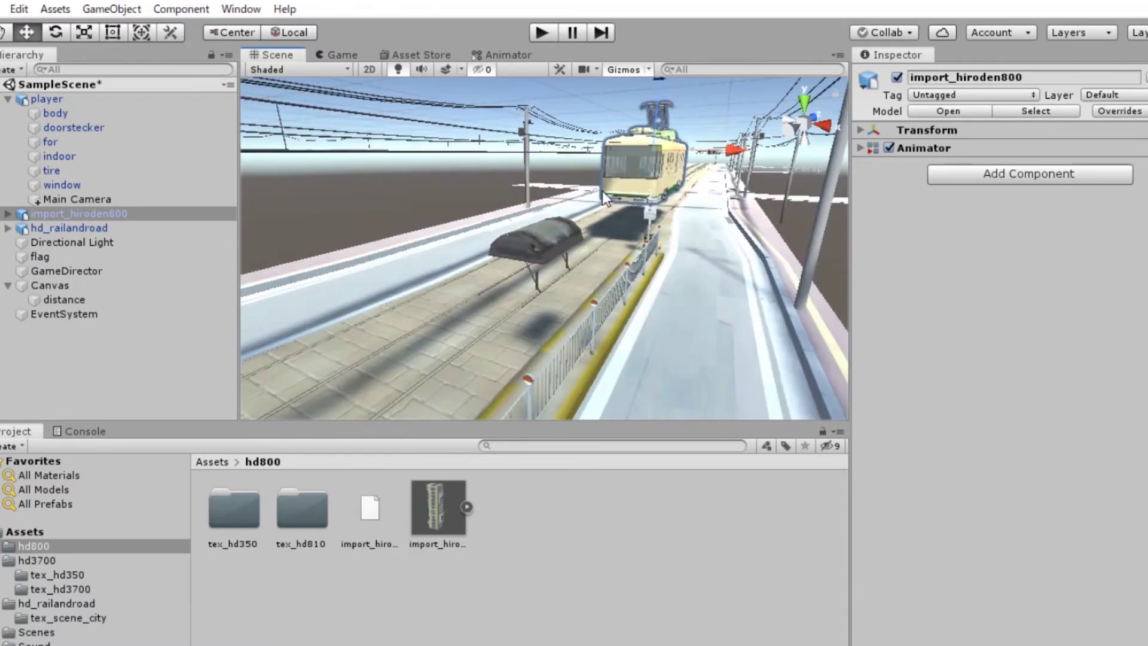
scroll(515, 243, down, 2)
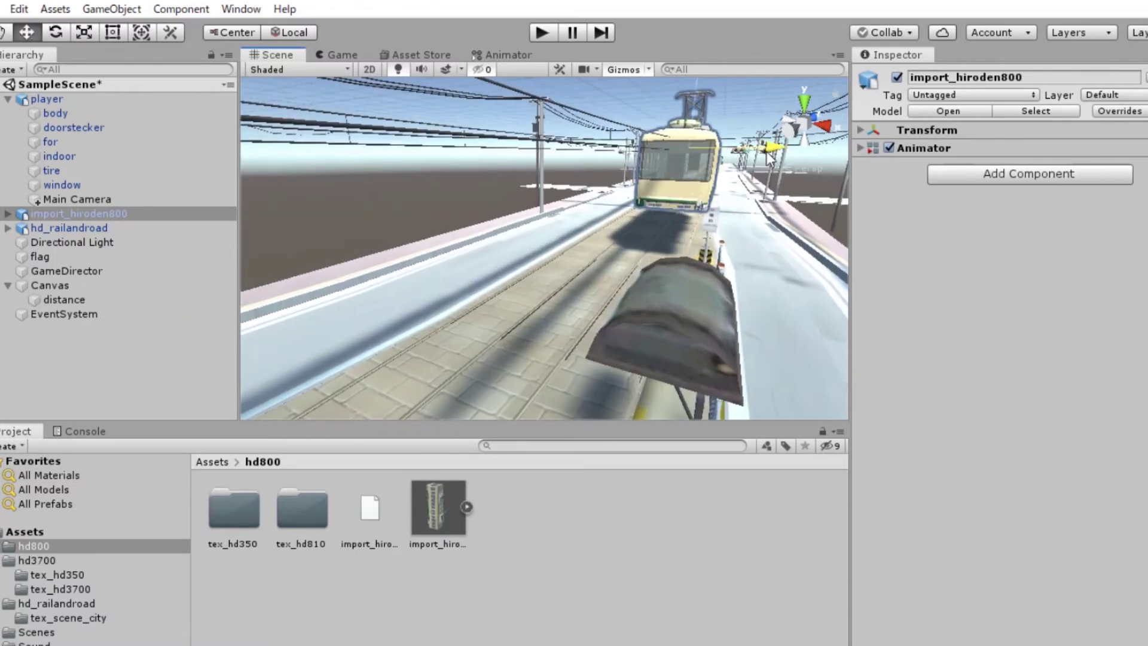
scroll(573, 220, up, 3)
scroll(573, 220, up, 2)
key(w)
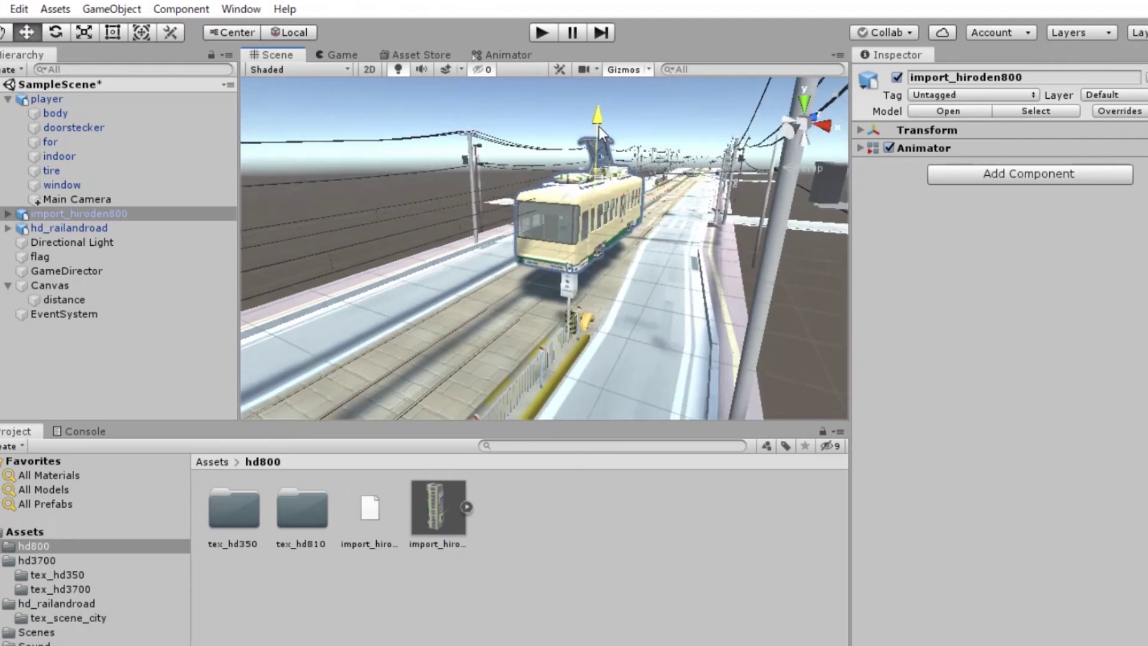
drag(588, 240, 586, 281)
scroll(519, 263, down, 3)
scroll(520, 263, down, 4)
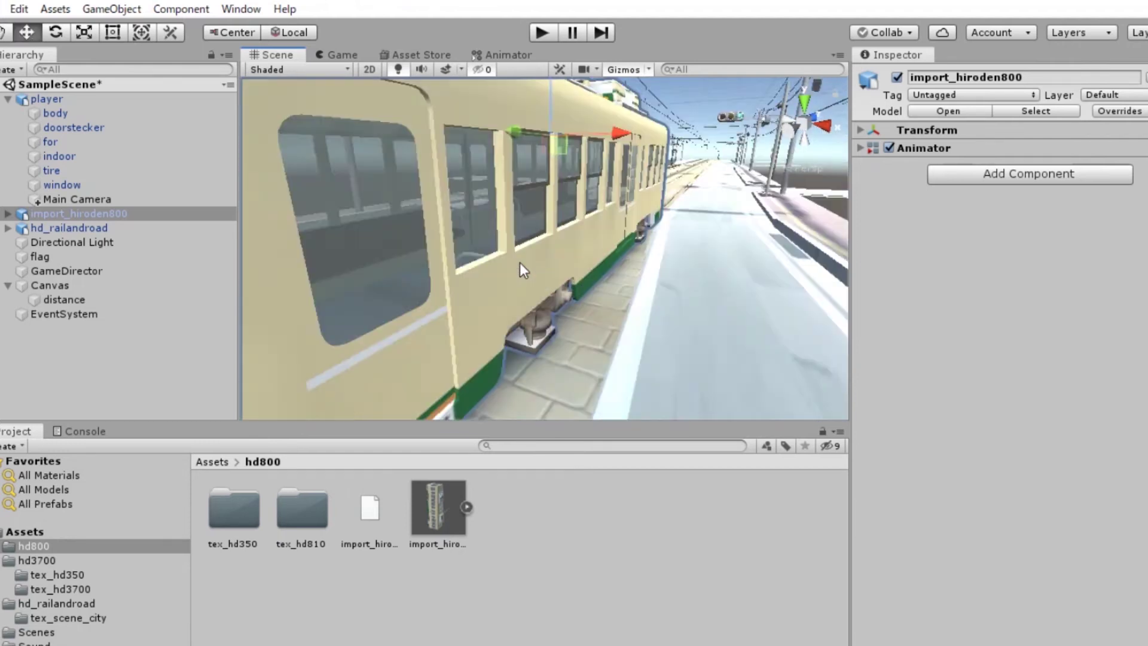
scroll(519, 263, down, 2)
scroll(518, 282, down, 2)
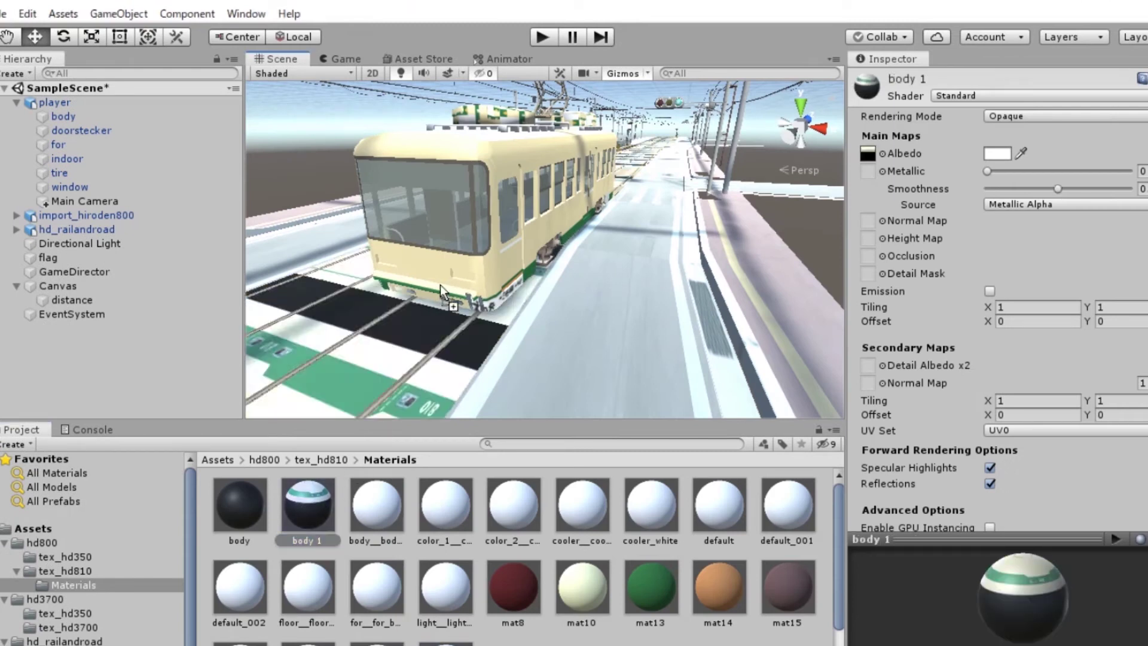
Apply the body 1 material to give the tram the green-and-white 810 livery
drag(302, 515, 449, 264)
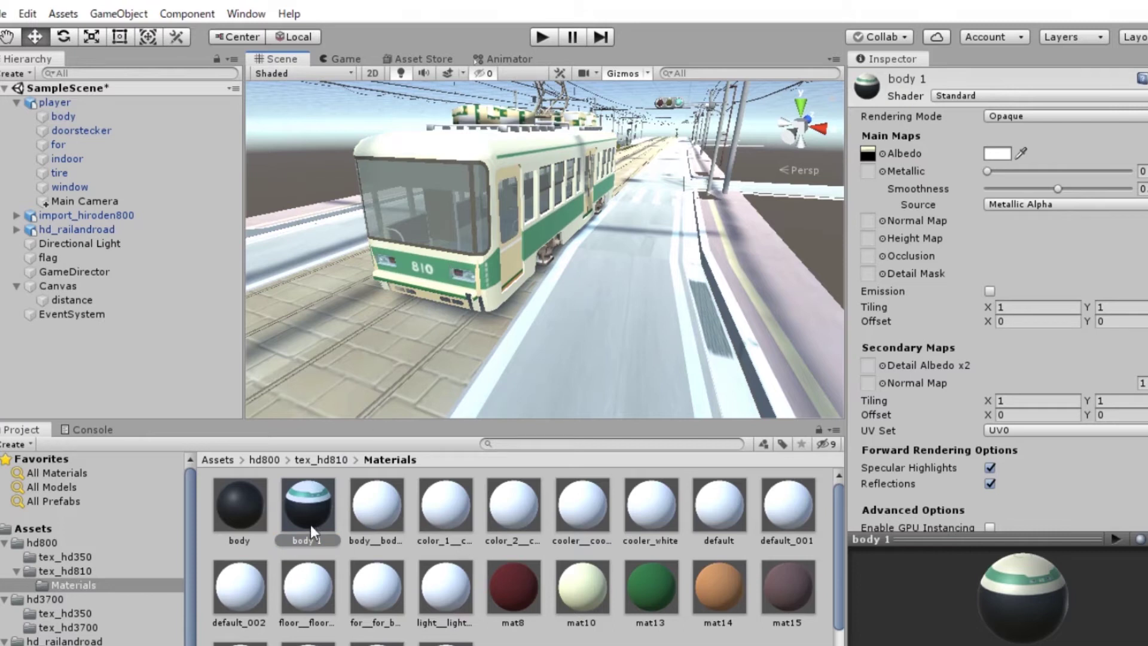
drag(310, 525, 479, 281)
drag(303, 512, 403, 332)
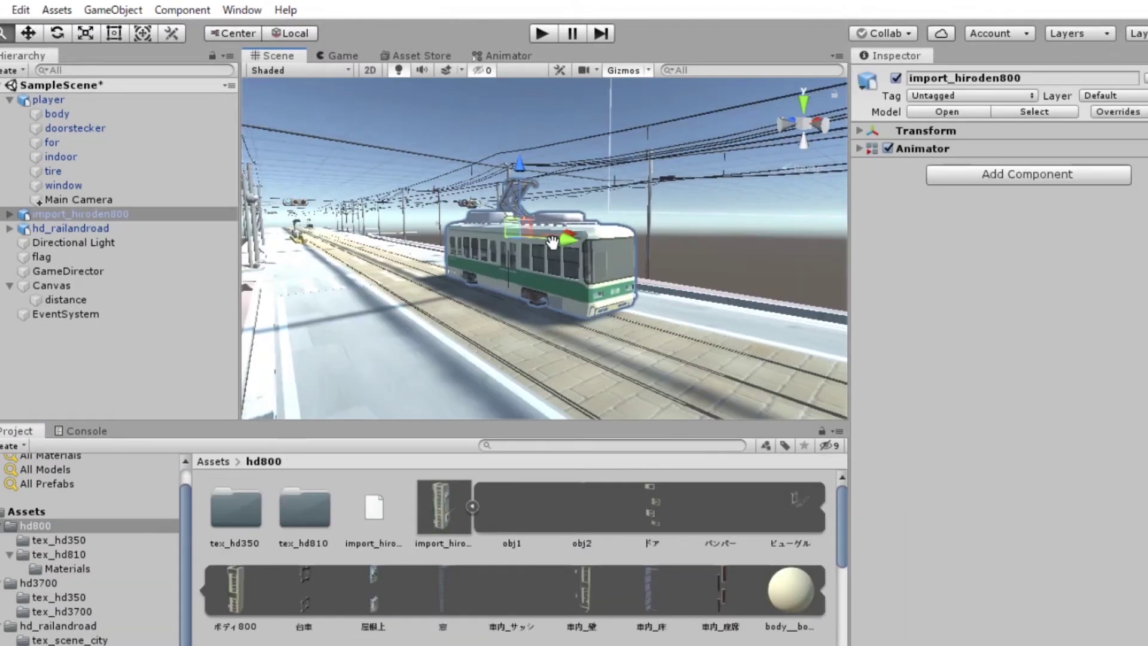
scroll(551, 242, up, 10)
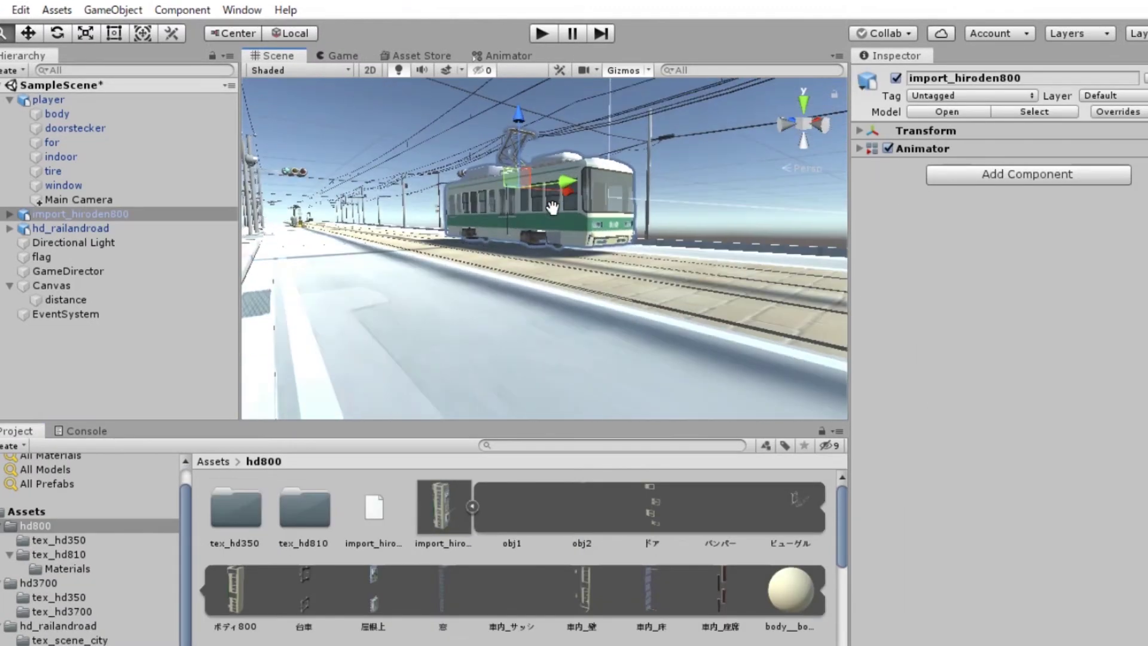
Lower the tram and nudge it sideways so it sits on the rails
click(693, 157)
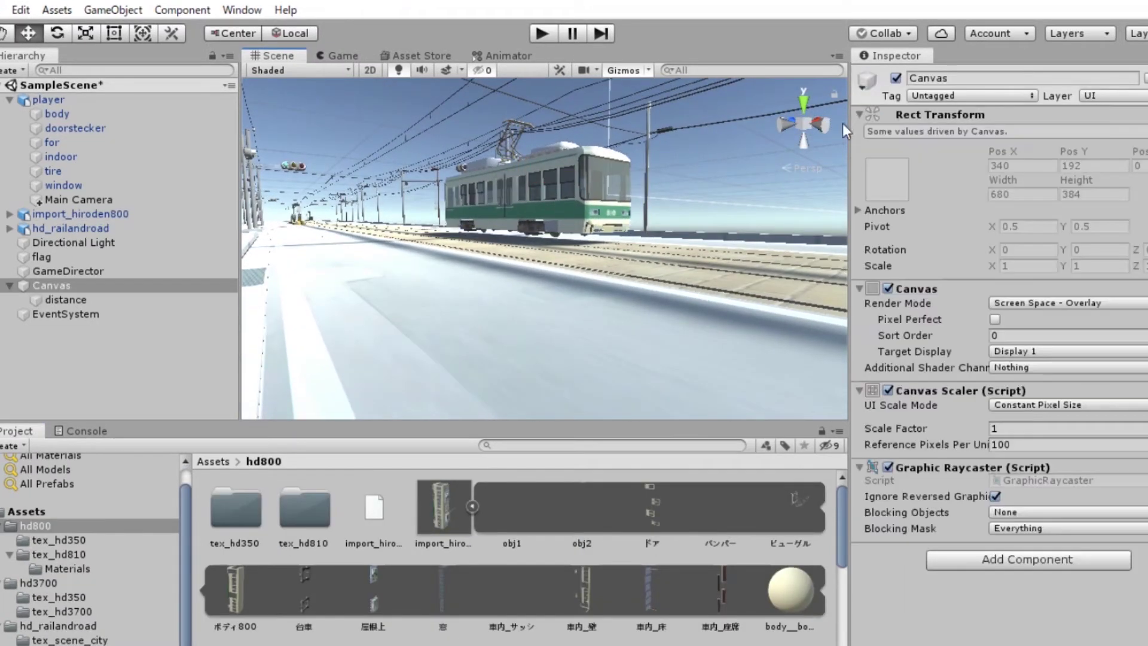
click(525, 158)
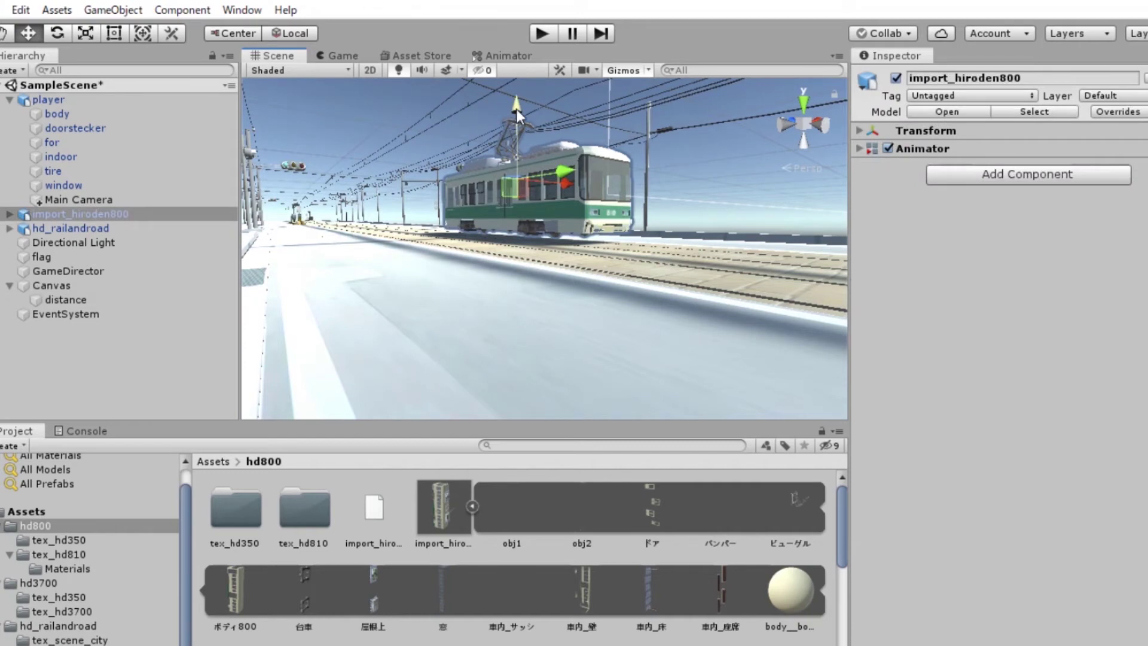
drag(515, 109, 518, 114)
scroll(532, 161, up, 5)
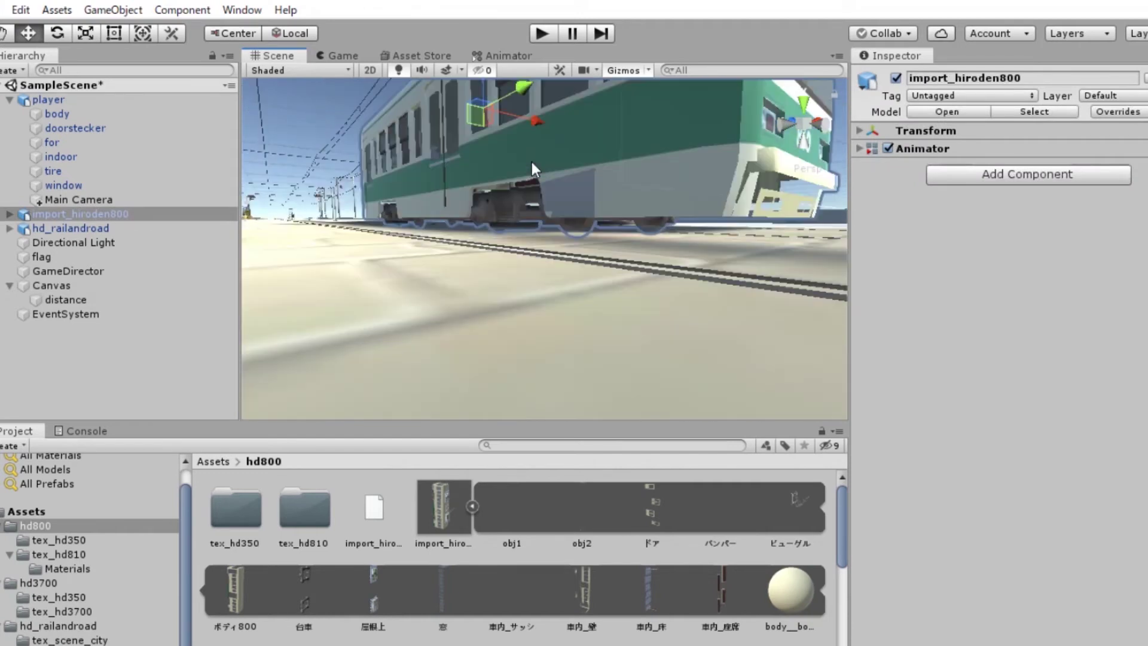
scroll(532, 162, down, 2)
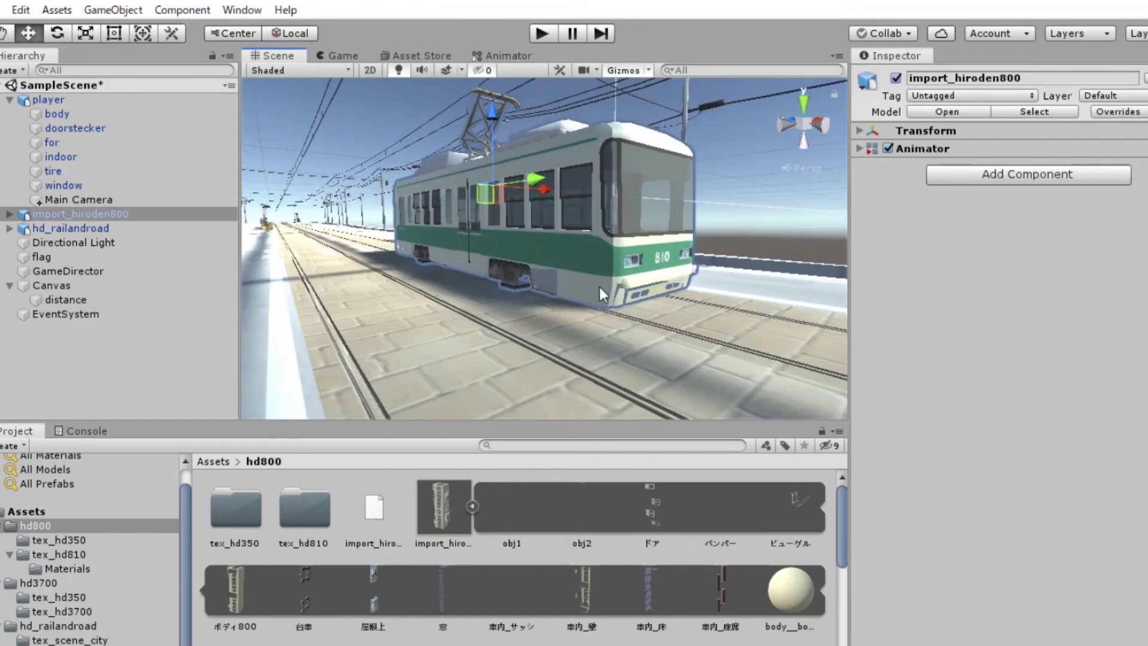
alt+drag(534, 264, 480, 270)
scroll(480, 270, down, 1)
scroll(480, 271, down, 1)
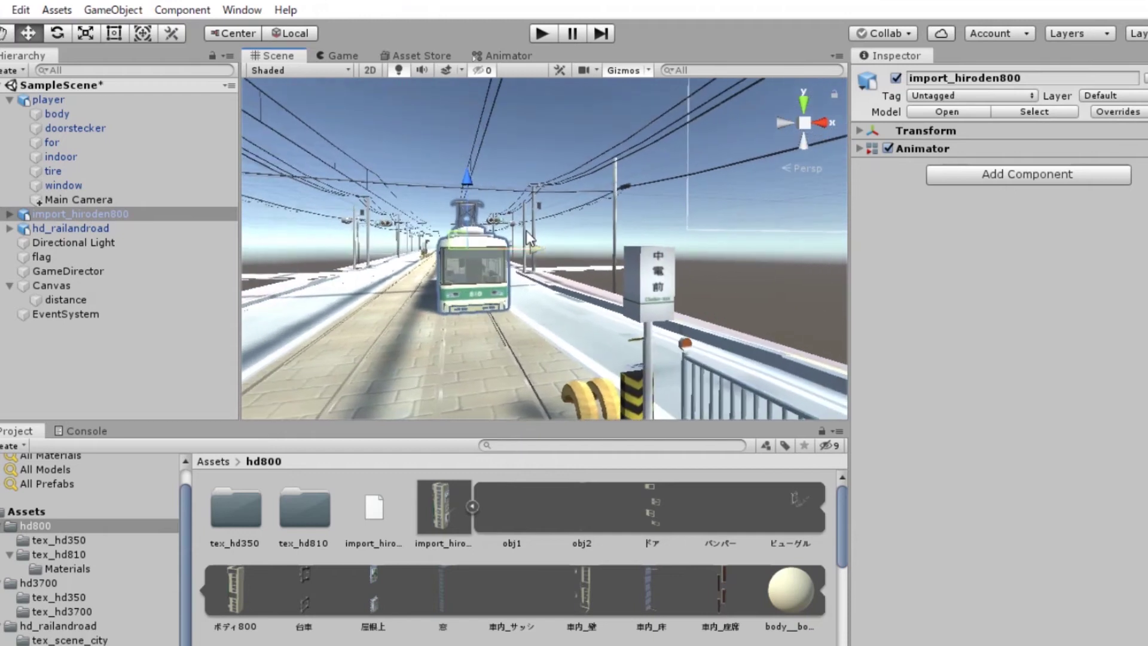
drag(536, 248, 529, 250)
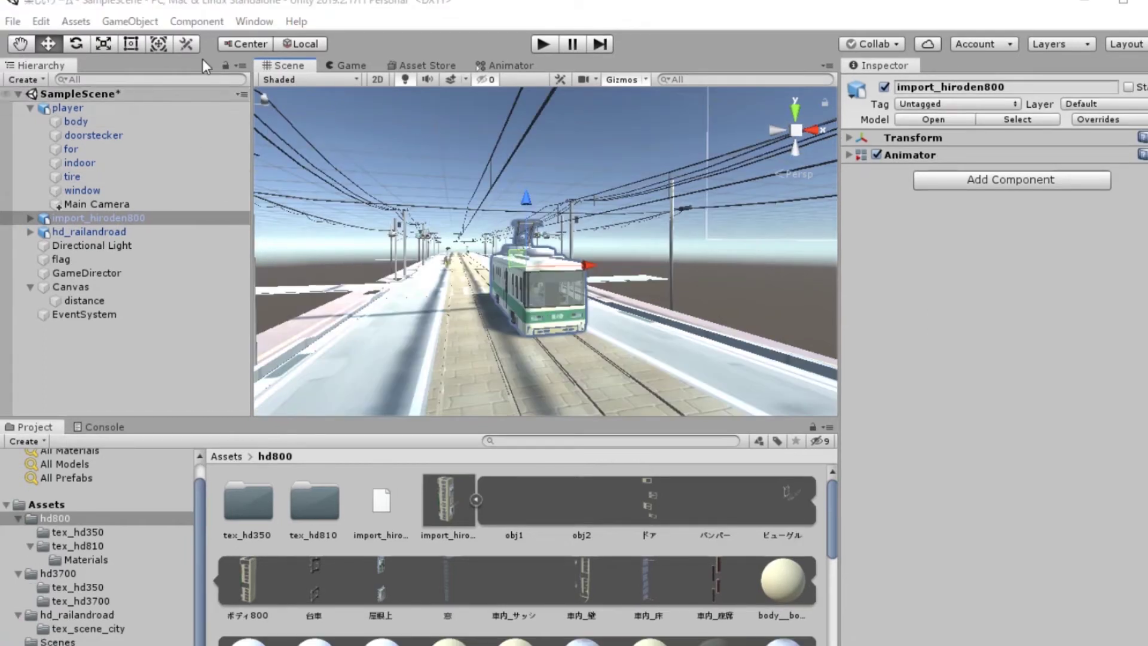
Open Window > Animation > Animation and enlarge it over the Hierarchy and Project panels
click(249, 27)
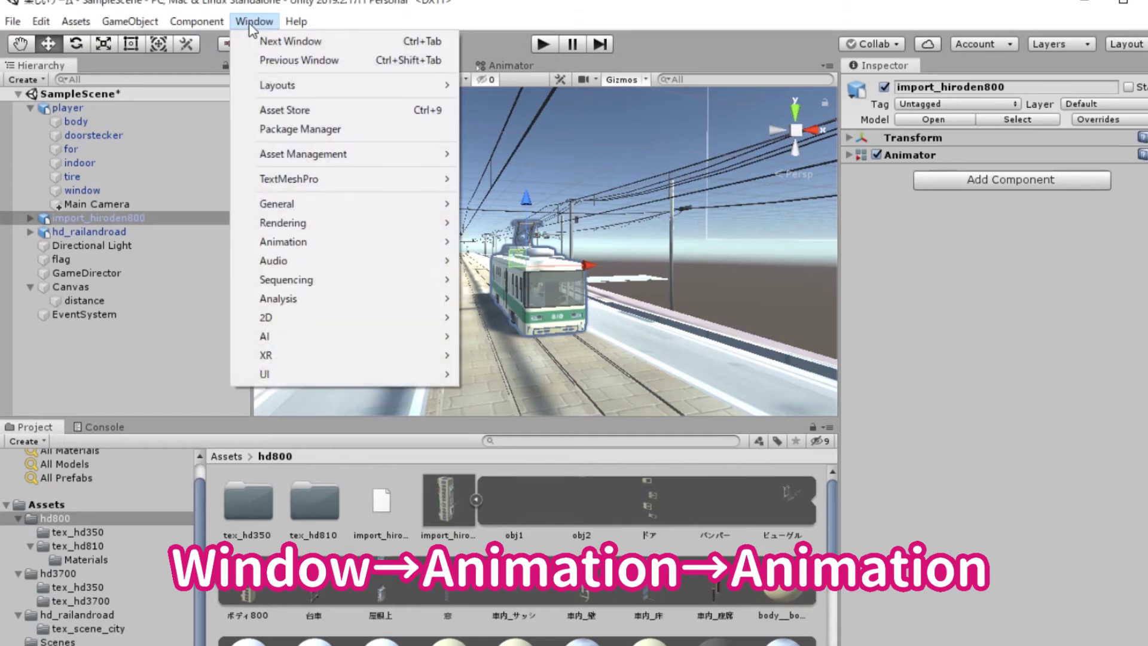
mouse_move(292, 244)
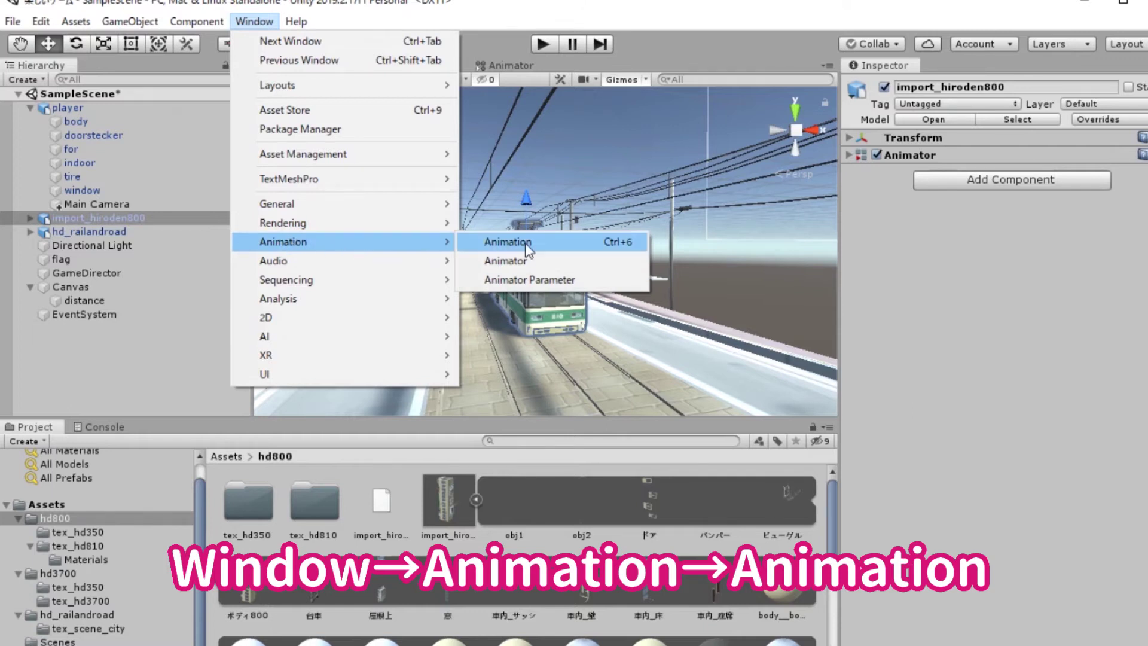
click(525, 243)
drag(191, 273, 286, 427)
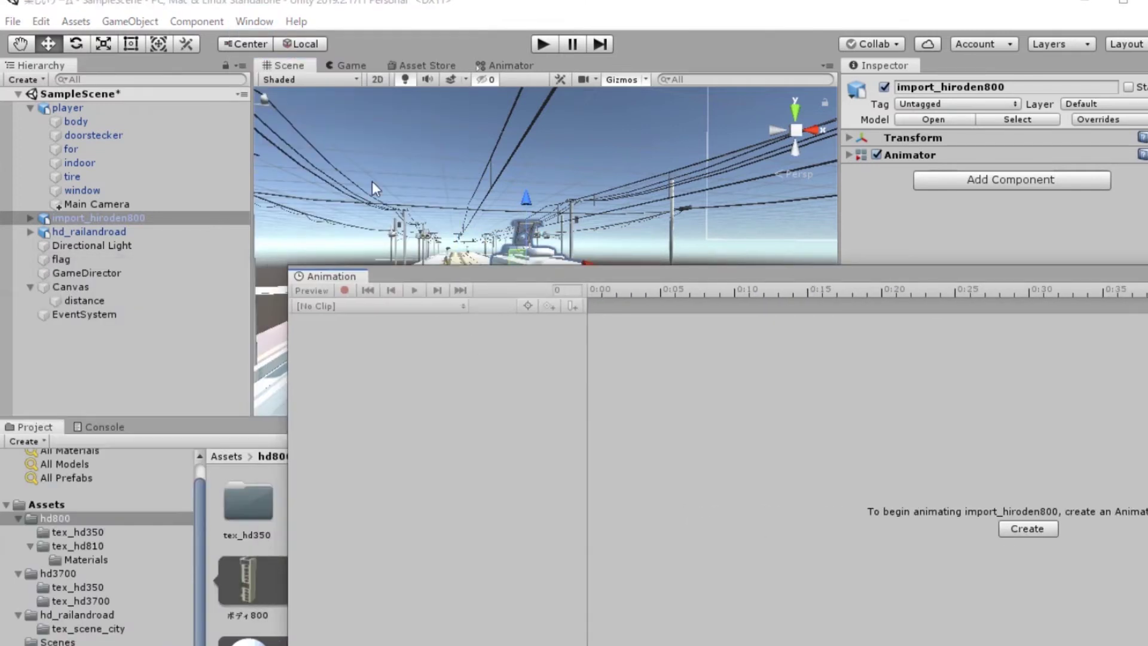
drag(372, 181, 297, 139)
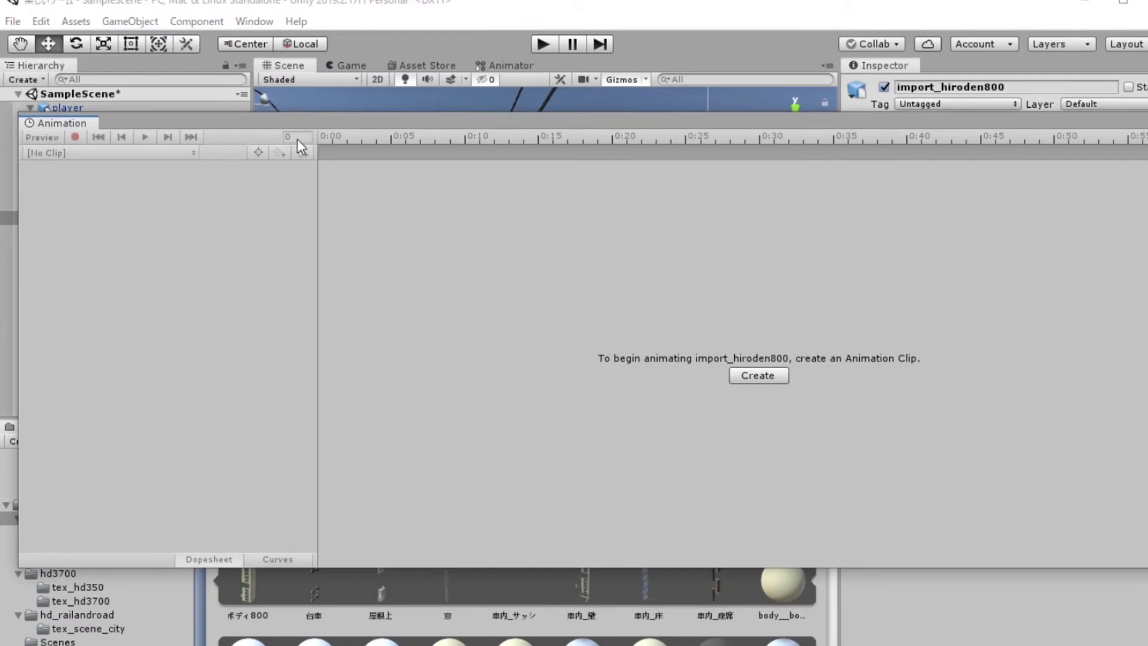
Create a new clip saved as Animation_hd800.anim in the hd800 folder
click(755, 377)
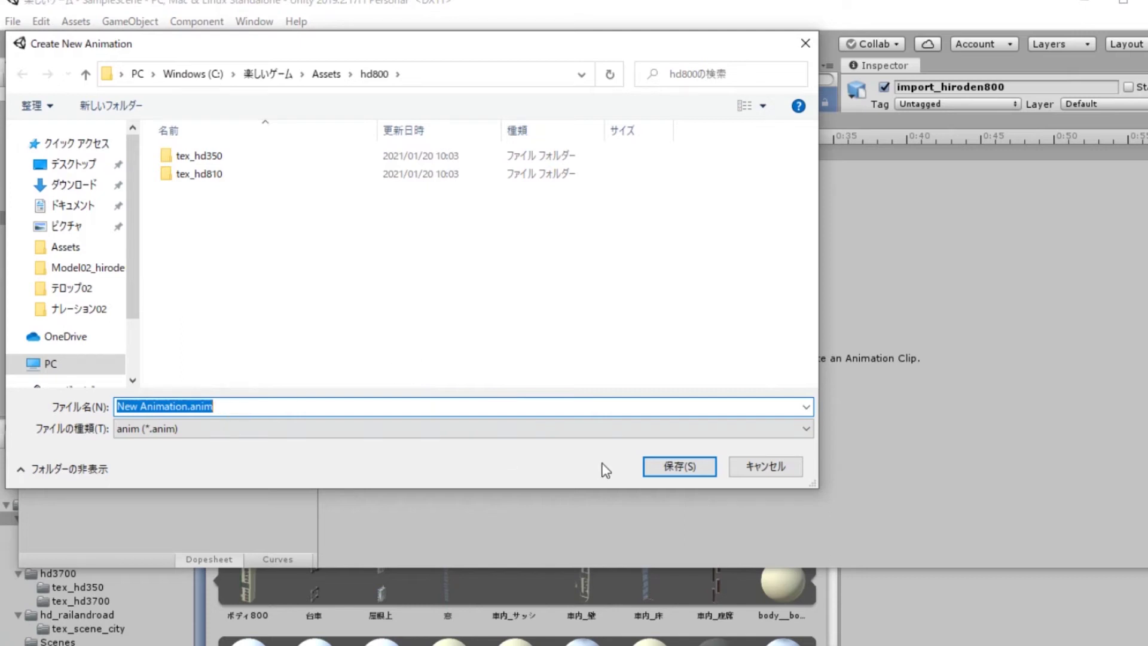
double_click(139, 407)
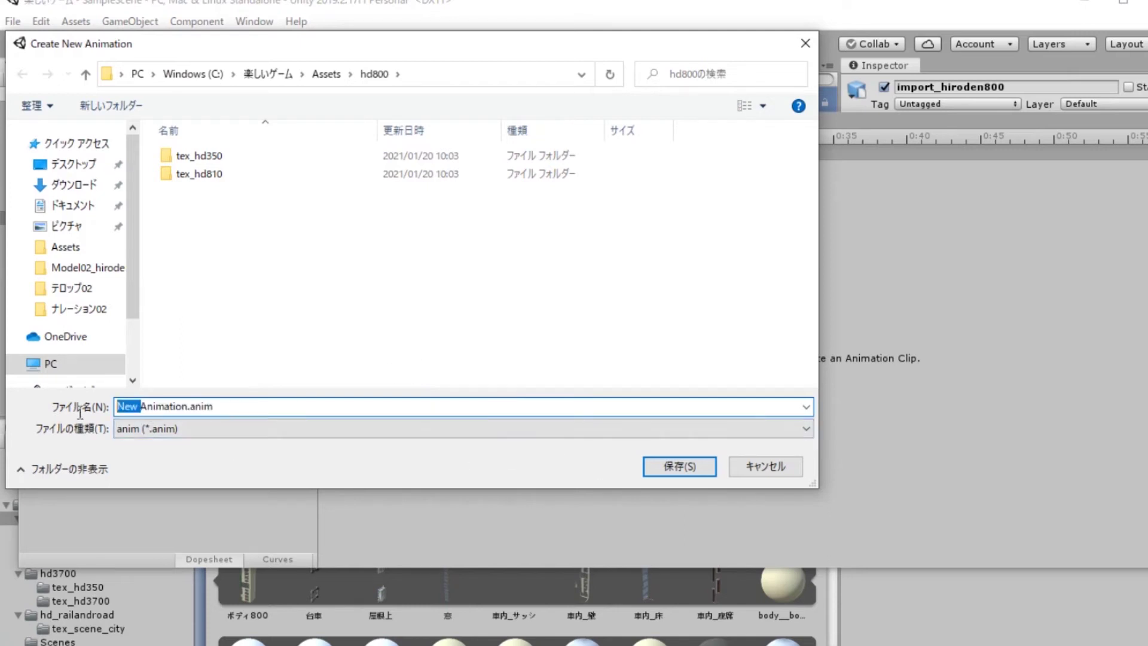
key(BackSpace)
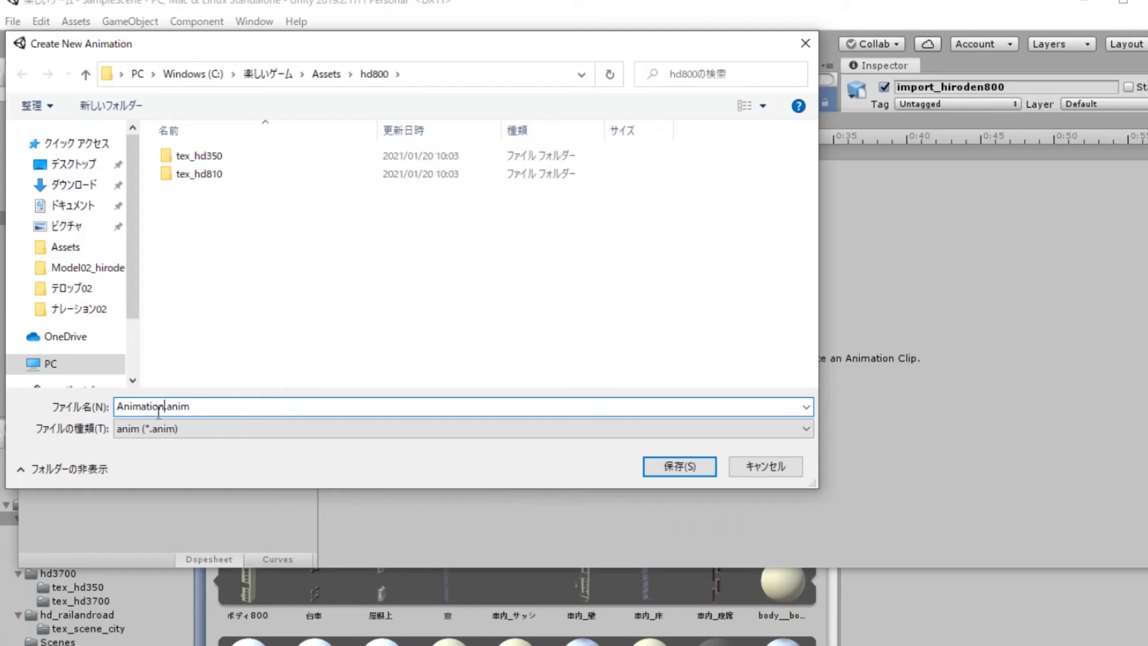
text(h)
text(00)
key(Left)
key(Left)
key(Left)
text(_)
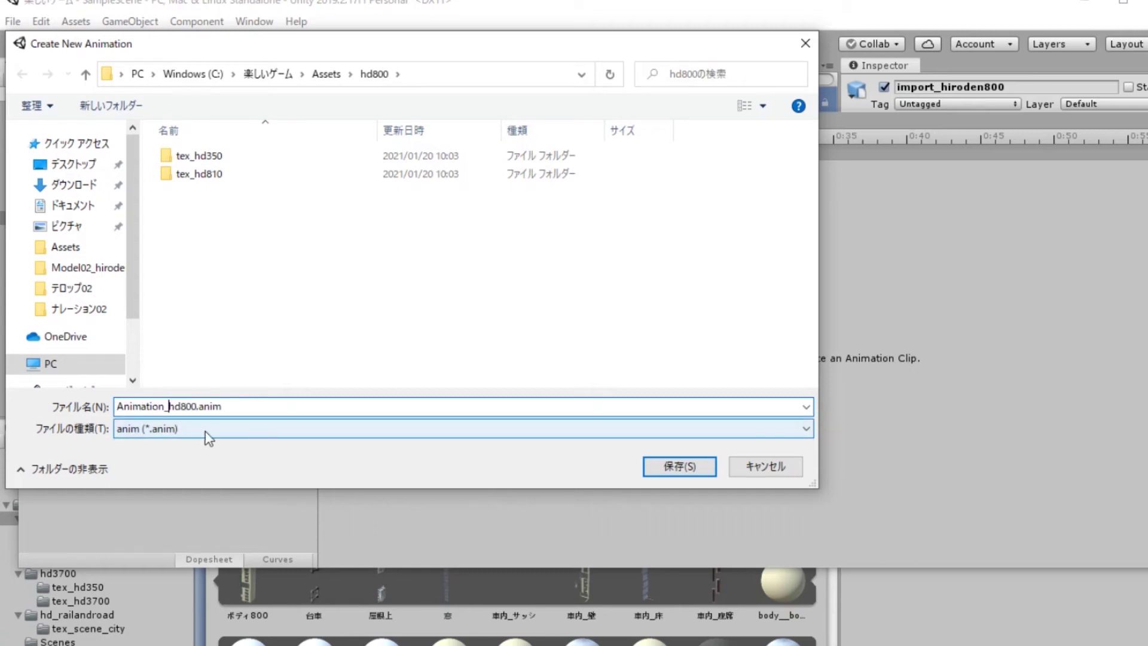
click(662, 466)
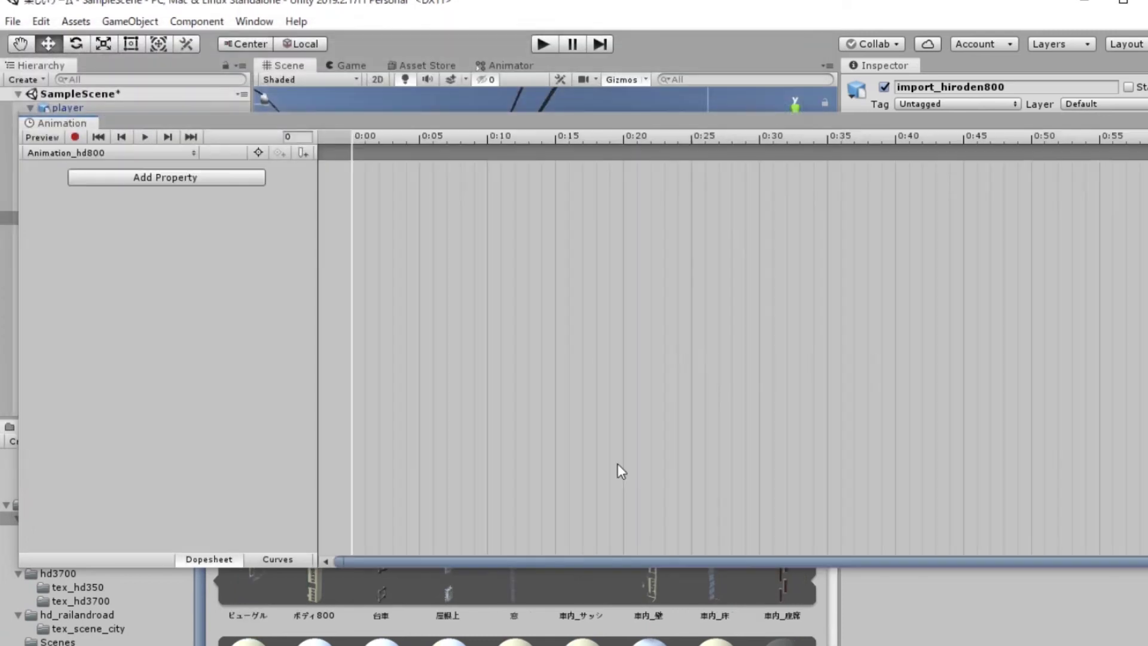
Add the Transform Position property to the Animation_hd800 clip
click(174, 181)
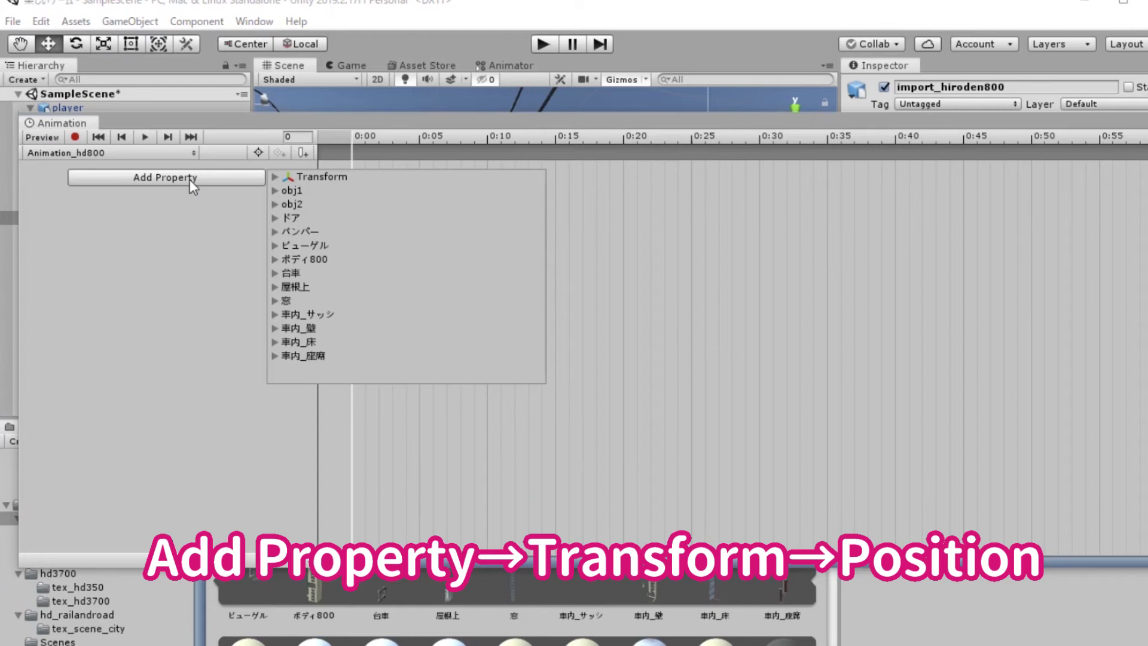
click(274, 176)
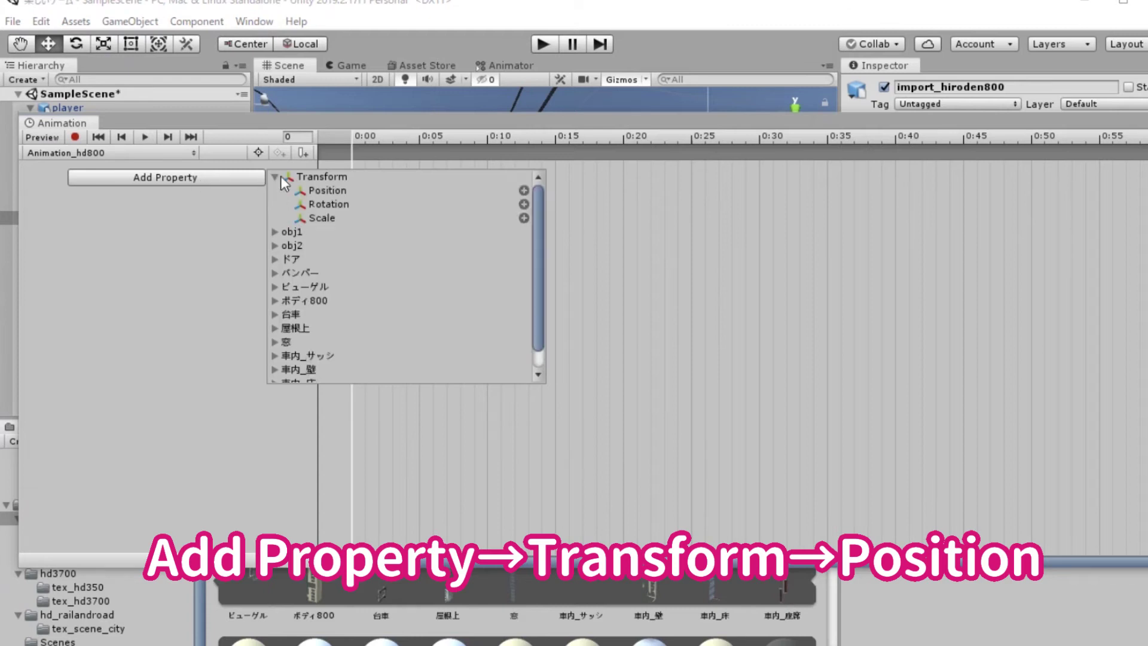
click(524, 190)
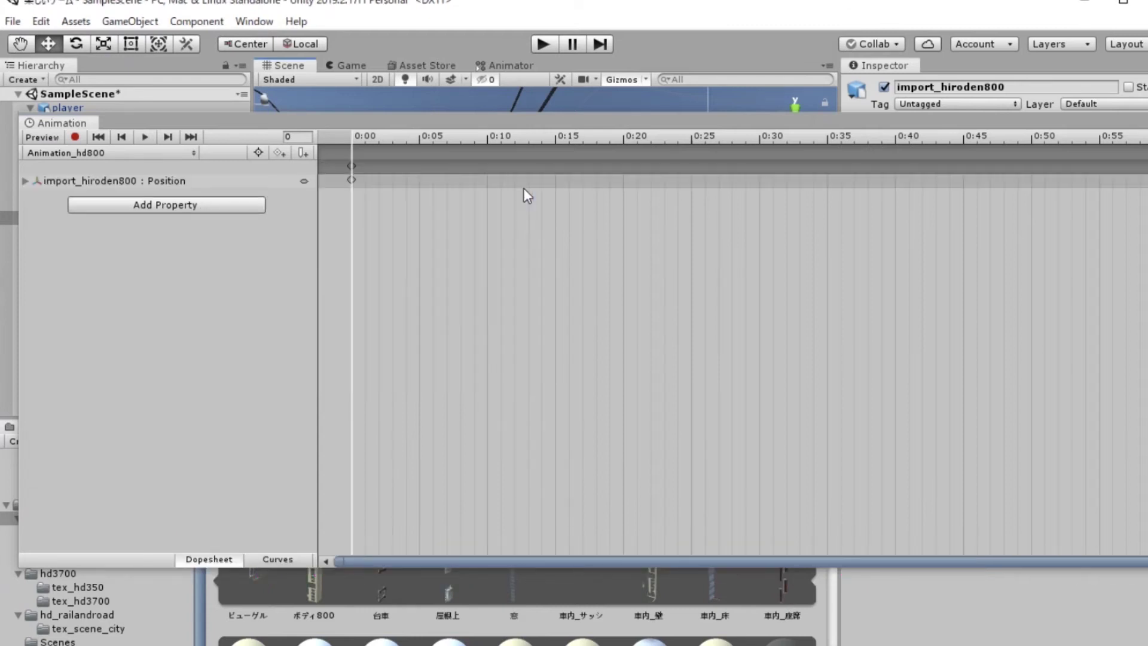
Shrink the Animation panel, turn on keyframe recording, and zoom out the timeline
drag(391, 115, 378, 358)
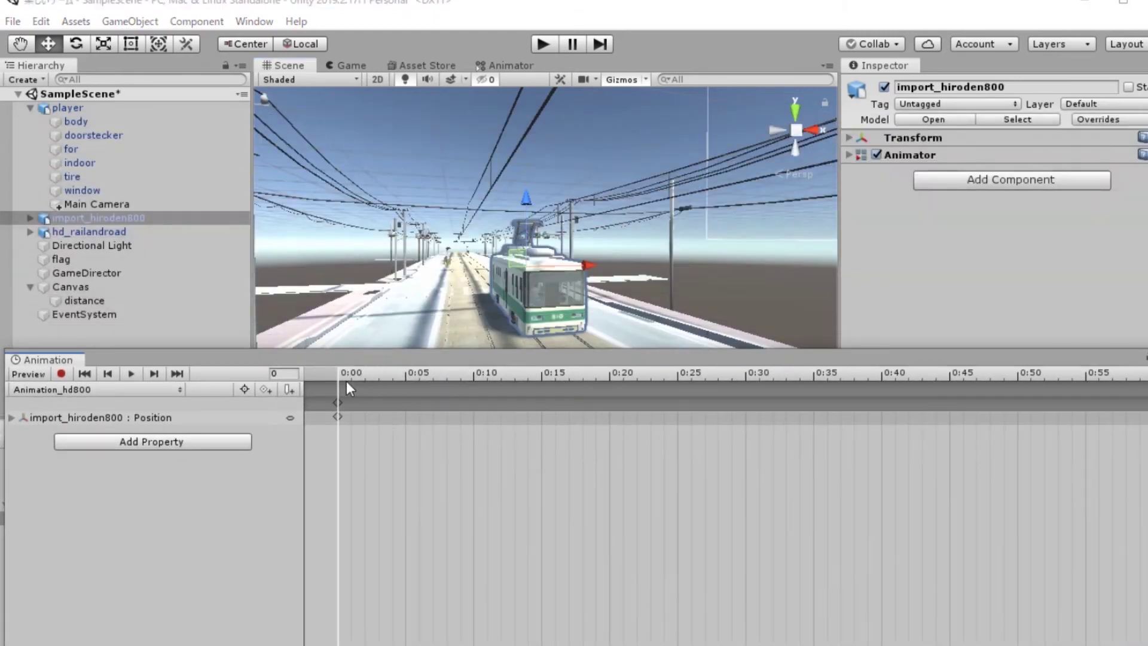
click(61, 373)
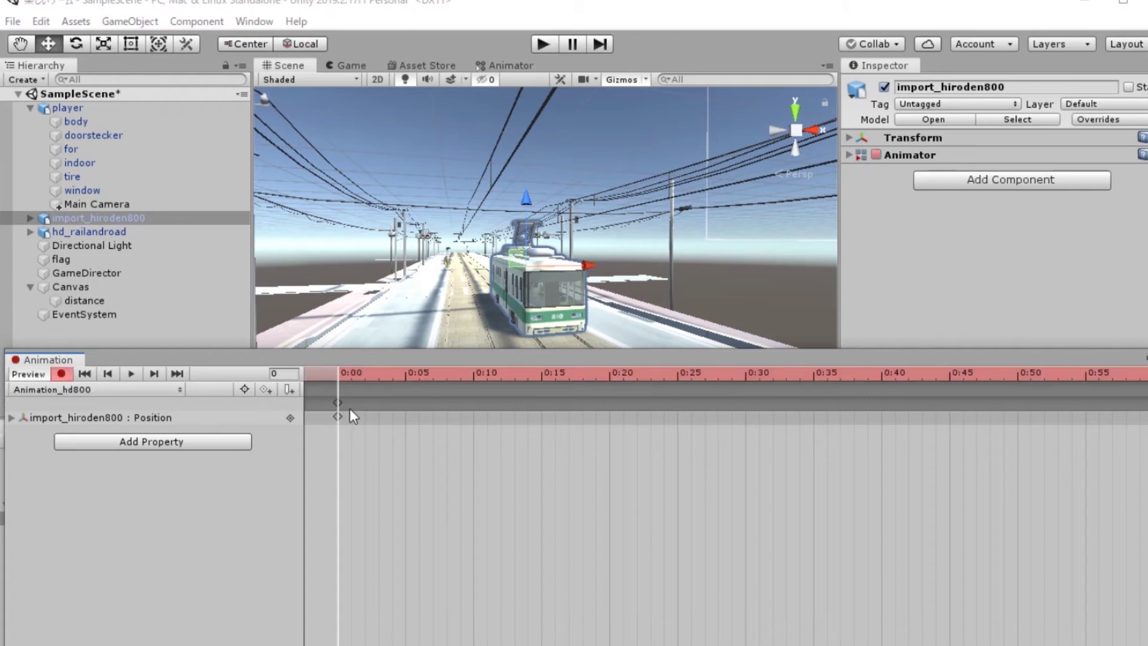
scroll(377, 398, down, 5)
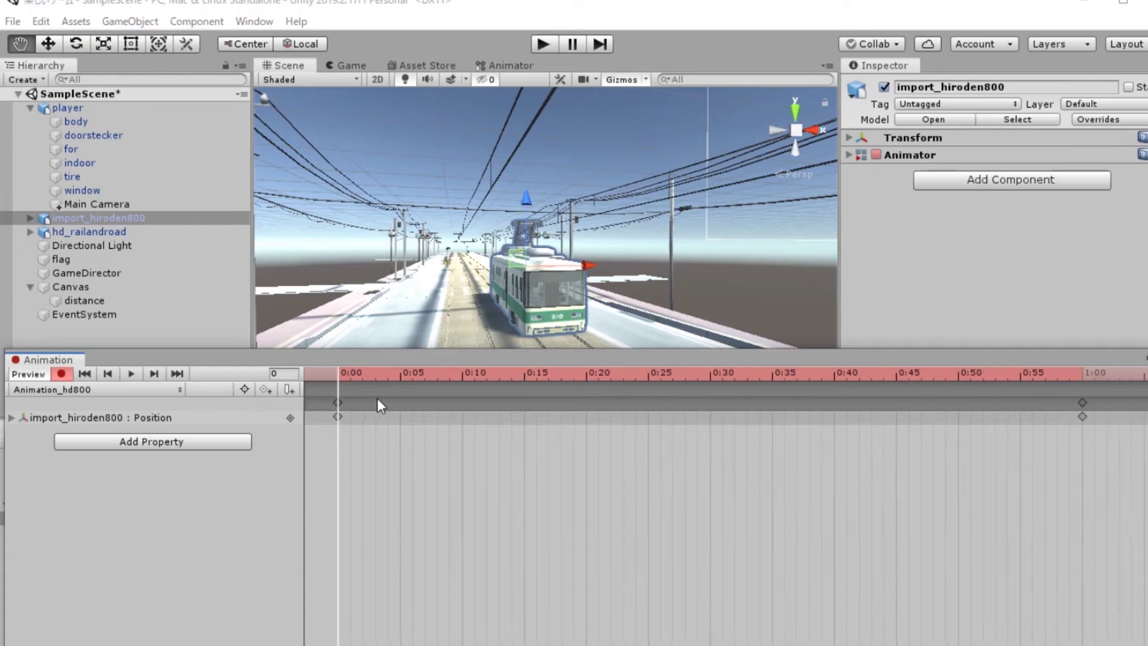
scroll(378, 399, down, 2)
scroll(376, 398, down, 2)
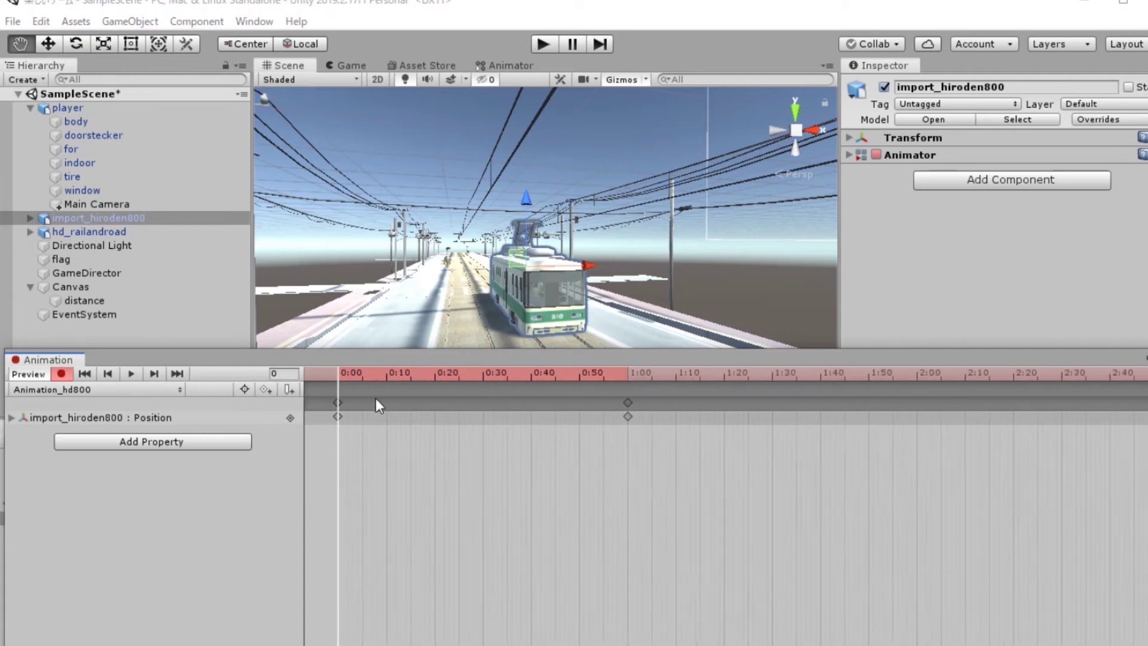
scroll(376, 399, down, 2)
scroll(375, 399, down, 1)
scroll(375, 400, down, 1)
scroll(374, 400, down, 2)
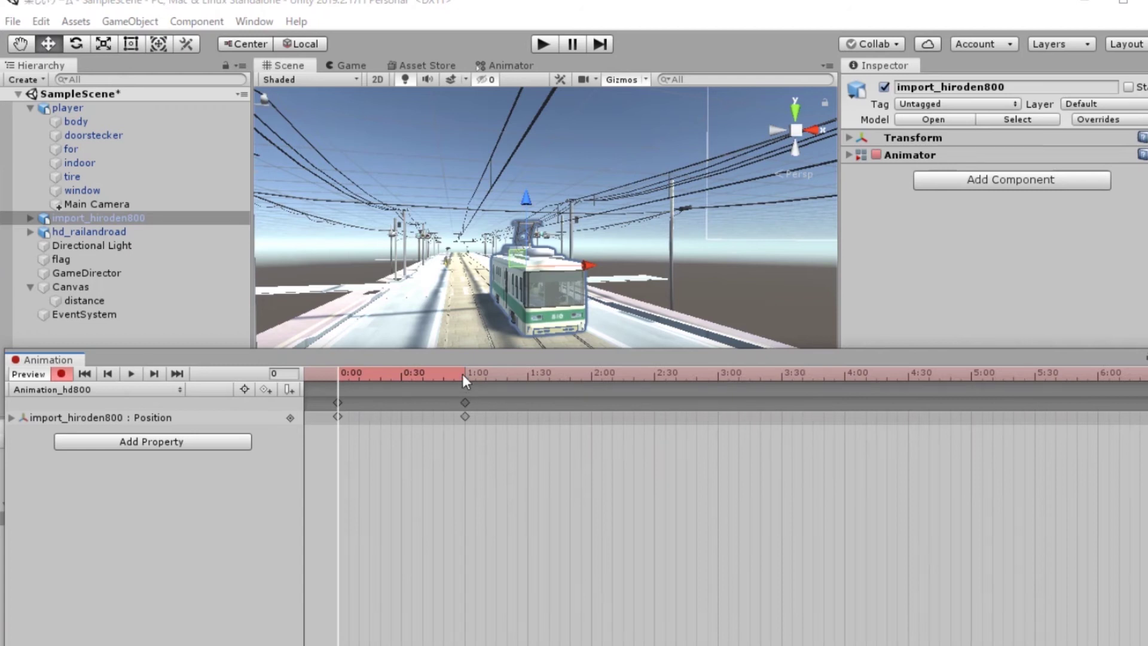
Move the tram's 1:00 end position keys out to frame 337 (about 5:30)
drag(462, 375, 1048, 402)
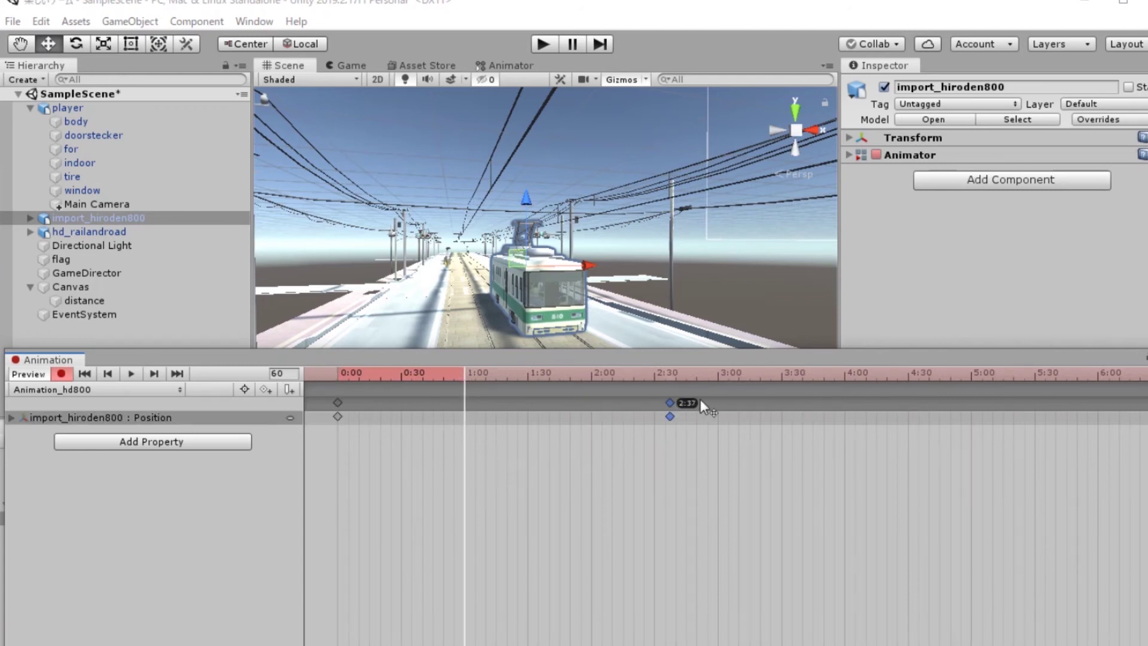
click(1050, 375)
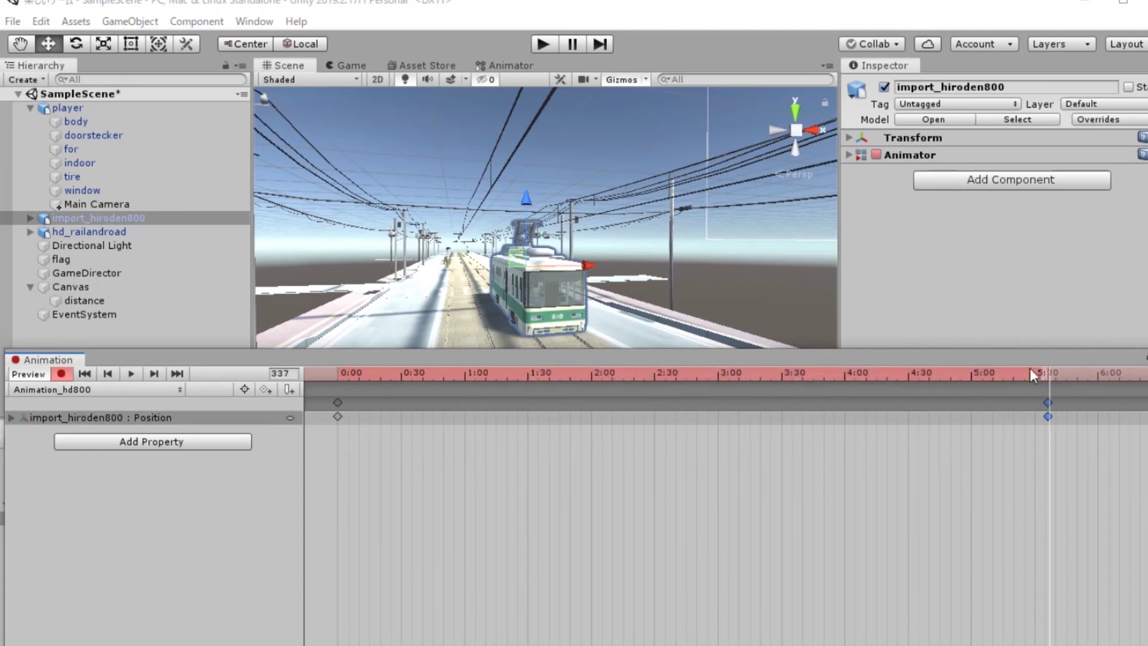
mouse_move(532, 244)
alt+mouse_down()
mouse_move(614, 306)
mouse_move(492, 246)
alt+mouse_up()
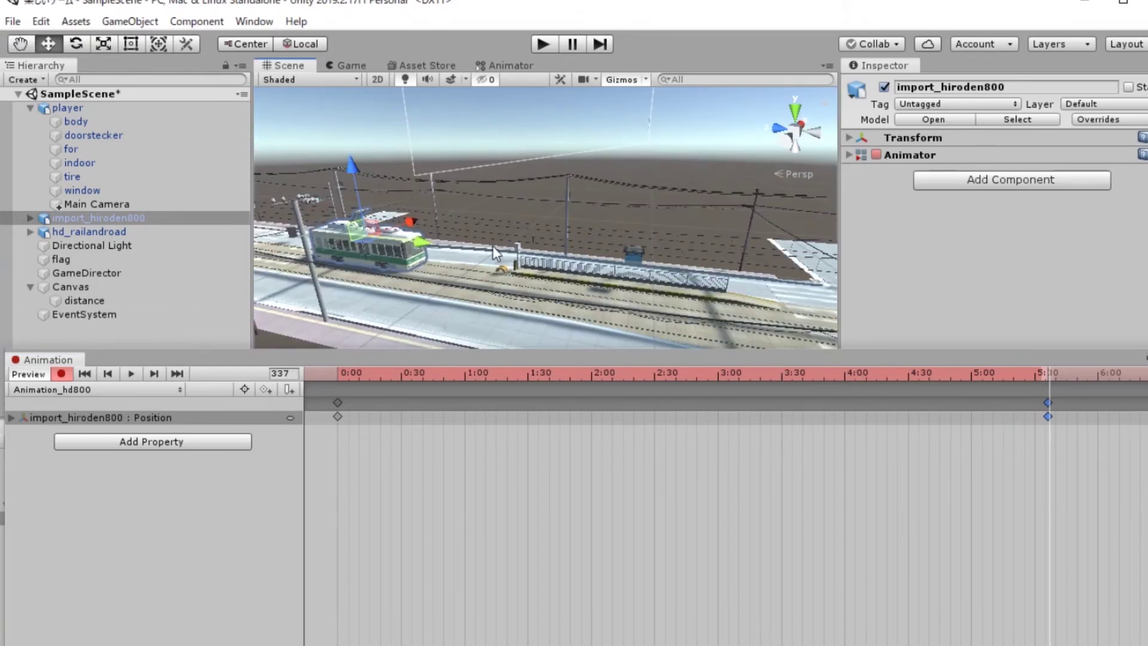
alt+drag(422, 247, 630, 257)
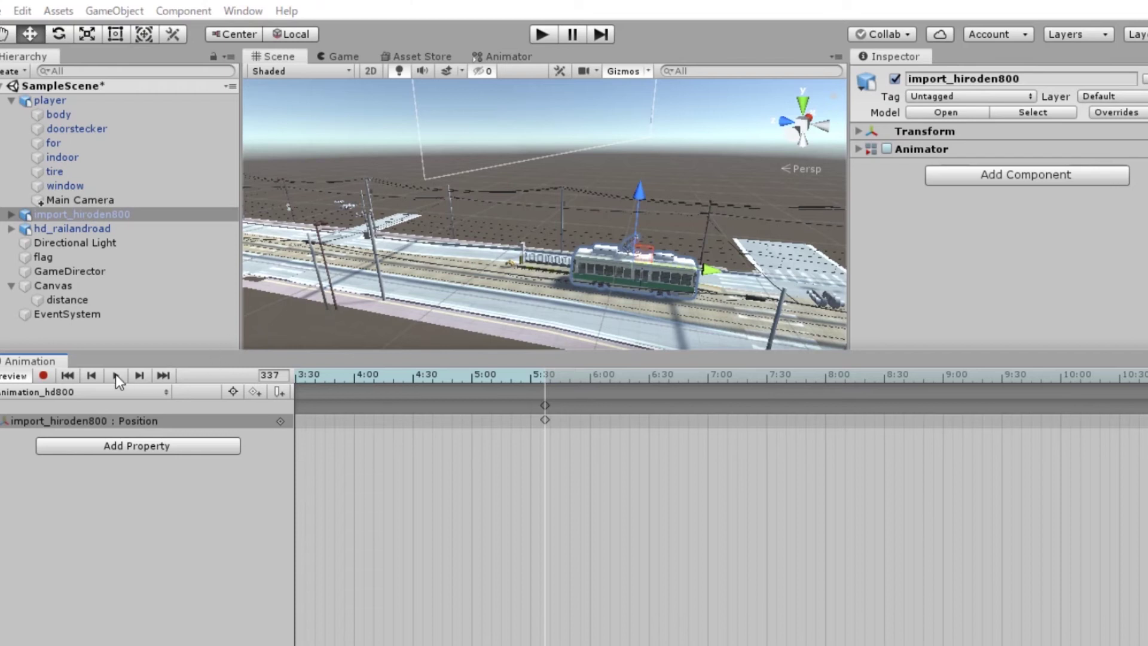
Preview the Animation_hd800 tram motion and select the import_hiroden800 tram
click(116, 374)
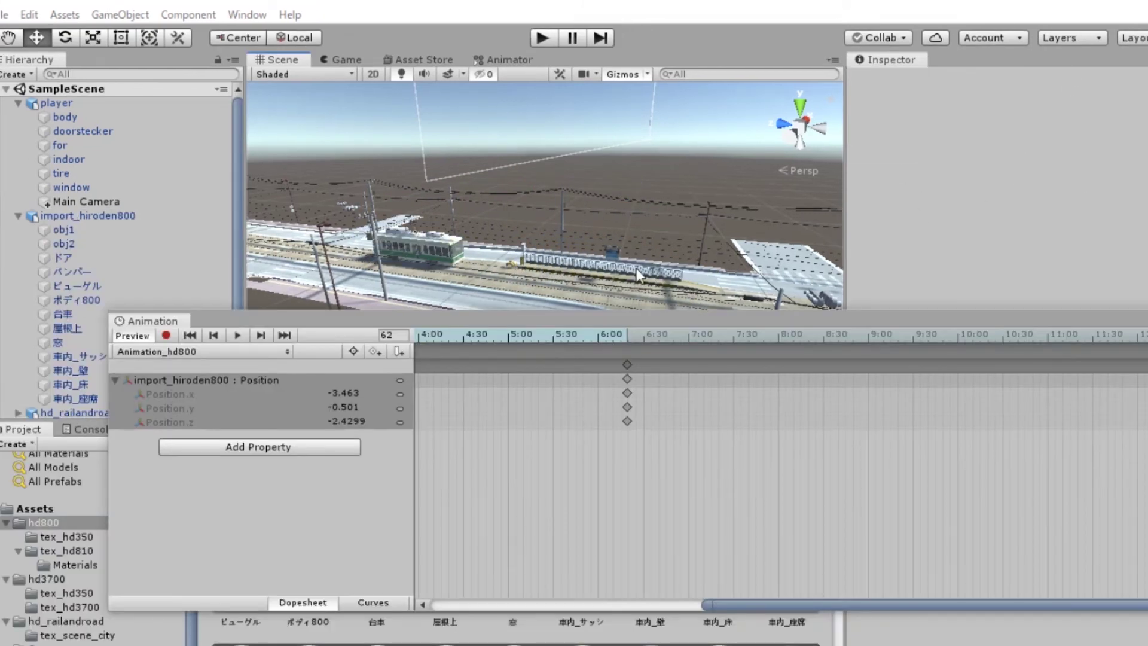
click(106, 218)
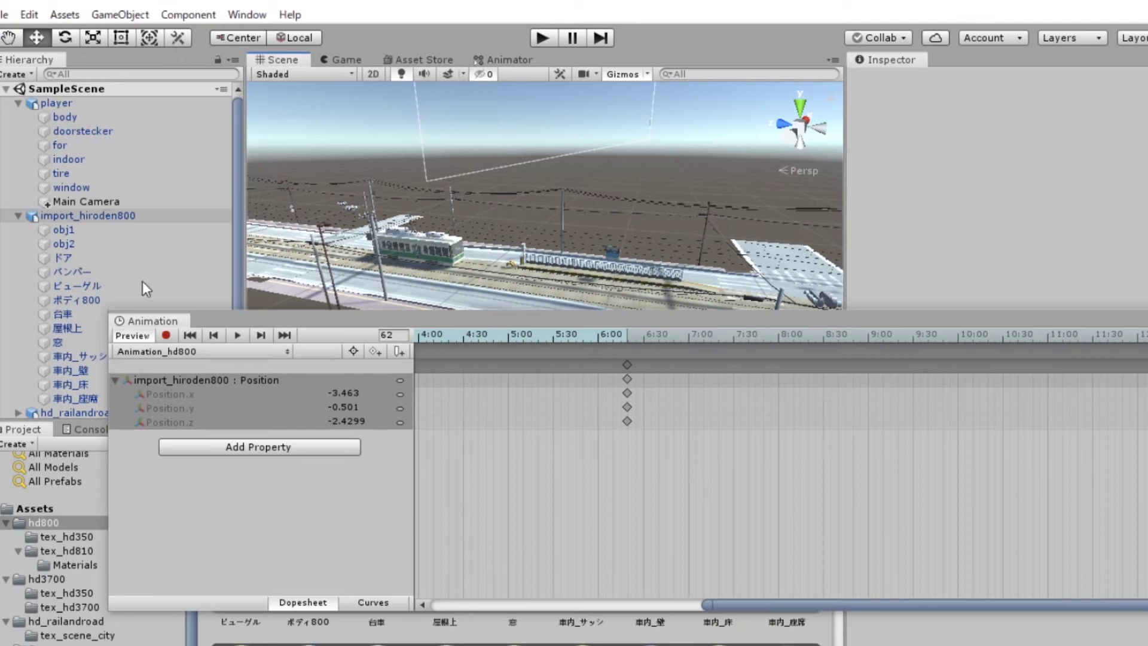
In Curves, set the 0:00 key's Right Tangent to Linear and change the last key's Left Tangent
click(347, 601)
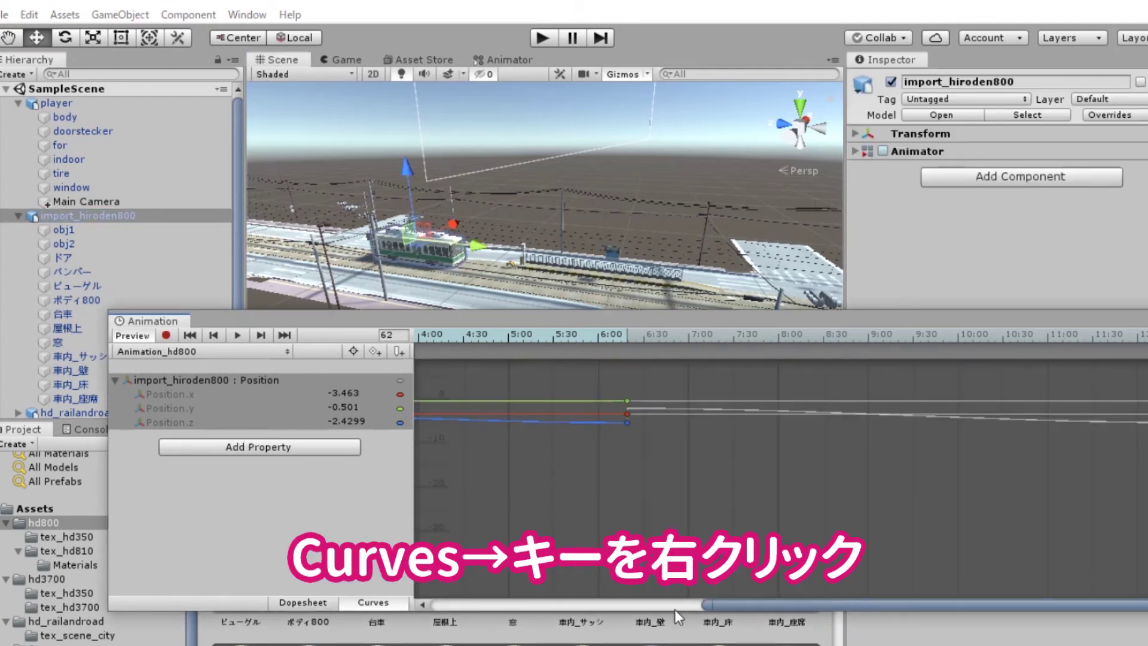
drag(716, 608, 436, 608)
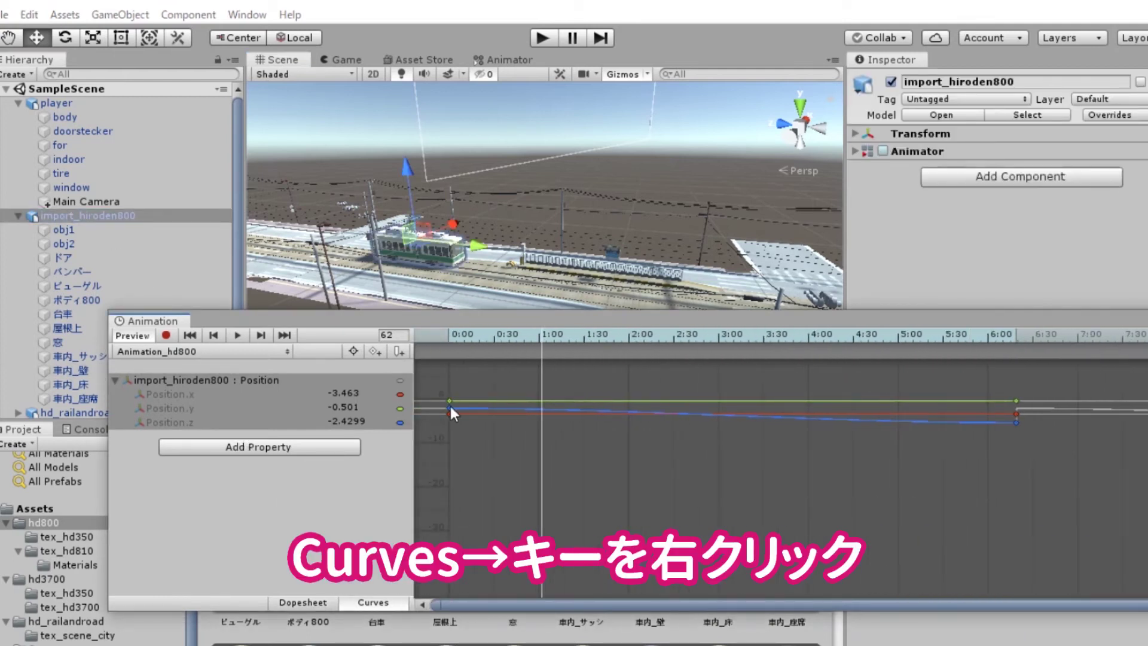
click(449, 407)
right_click(449, 408)
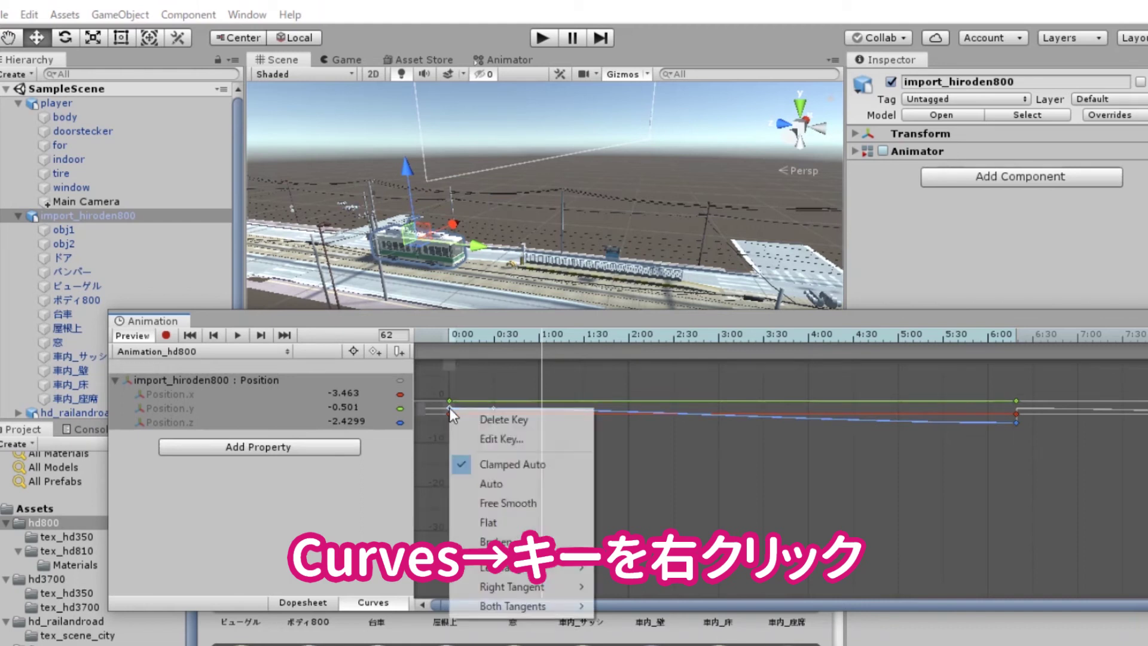
mouse_move(512, 589)
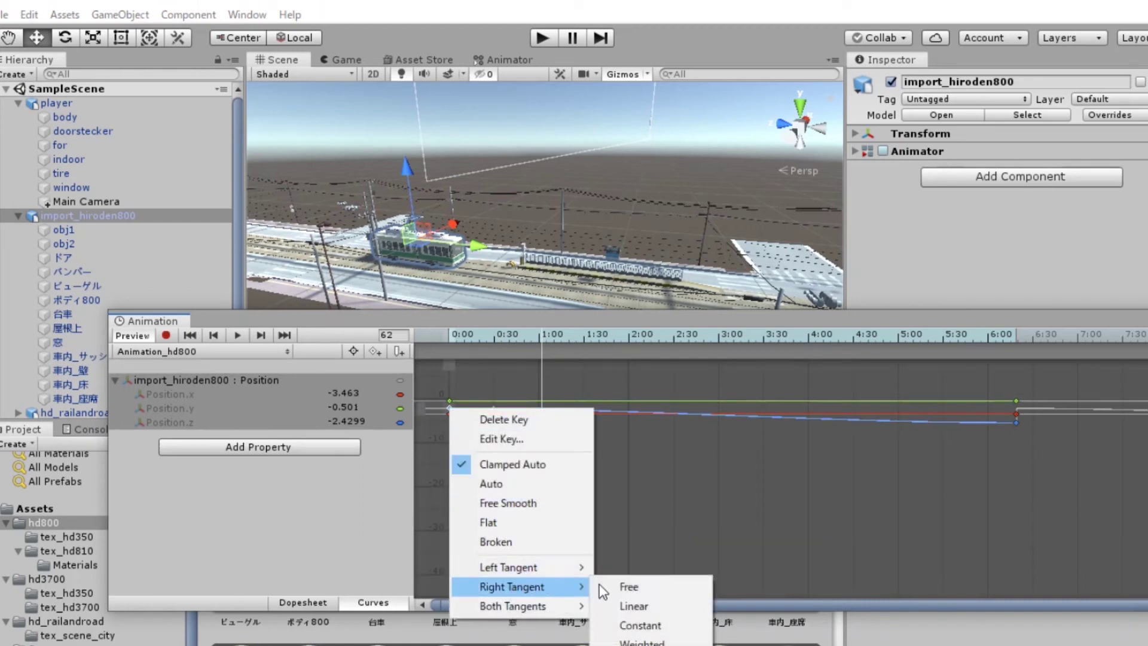
click(628, 605)
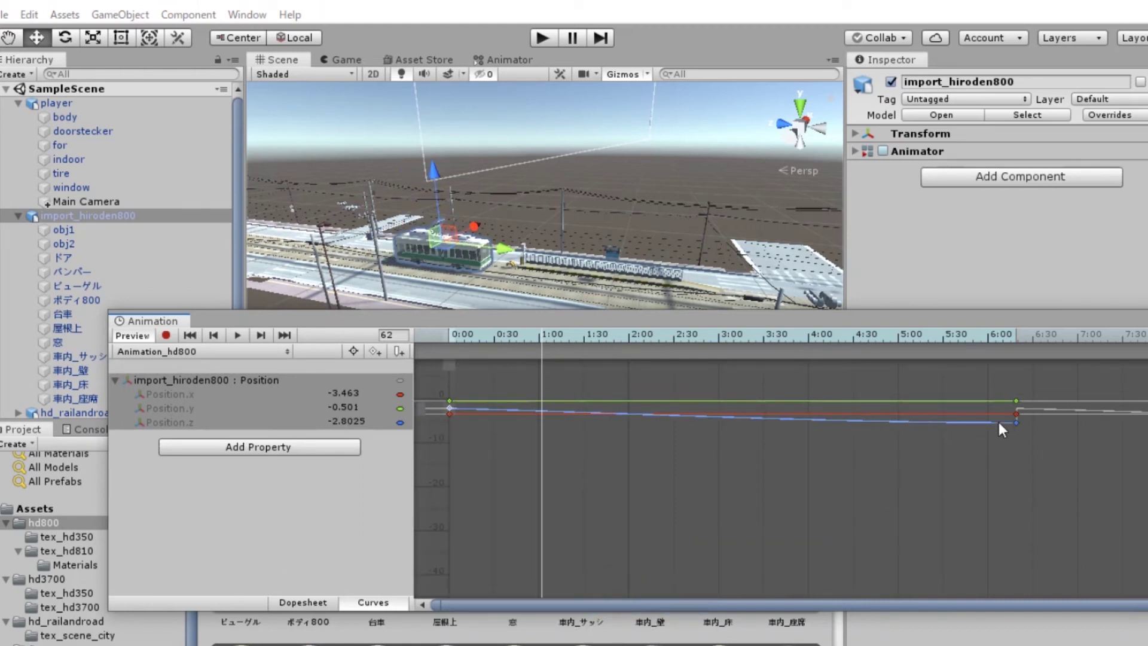
right_click(1016, 422)
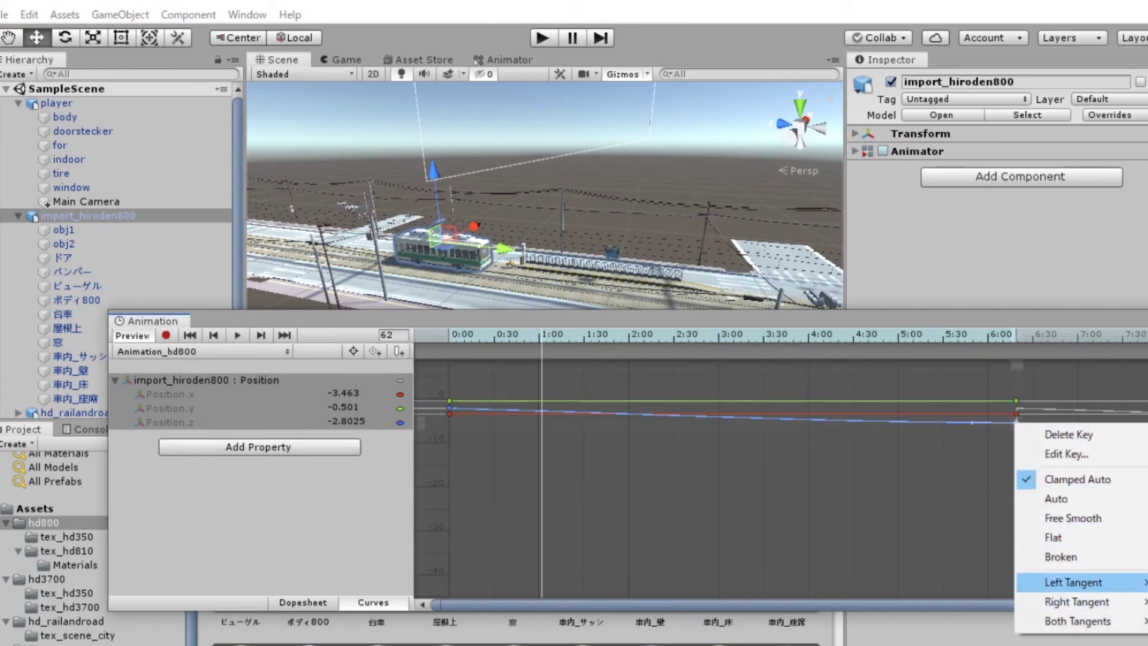
click(980, 601)
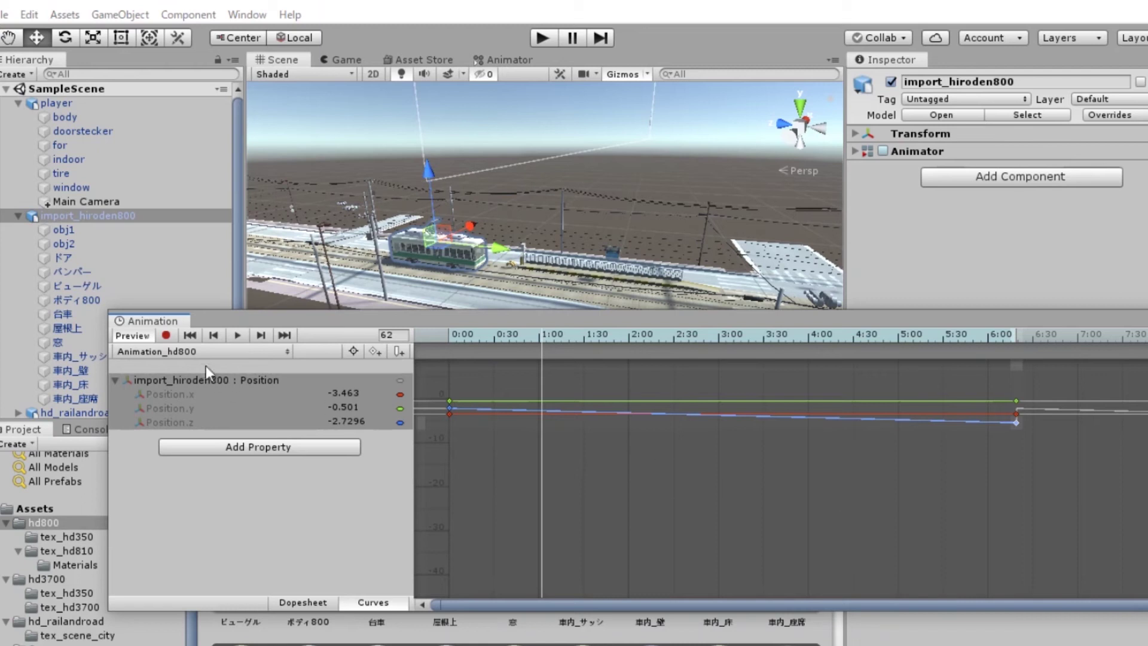
Record a new tram end position at the 19:00 key and play the clip back
click(237, 335)
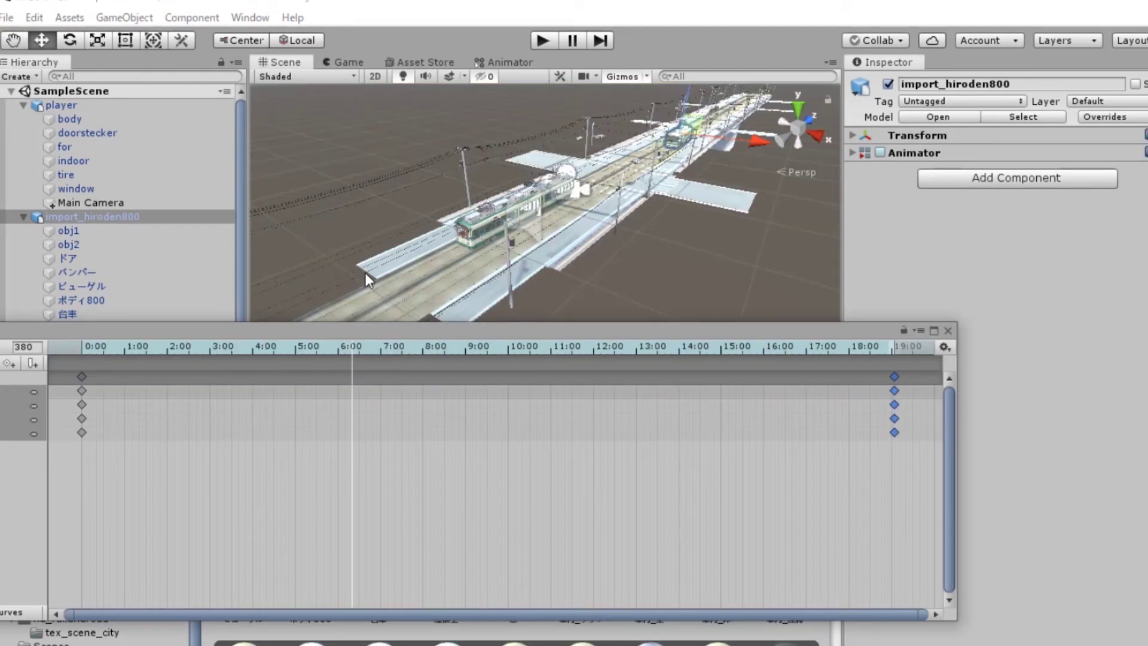
click(891, 347)
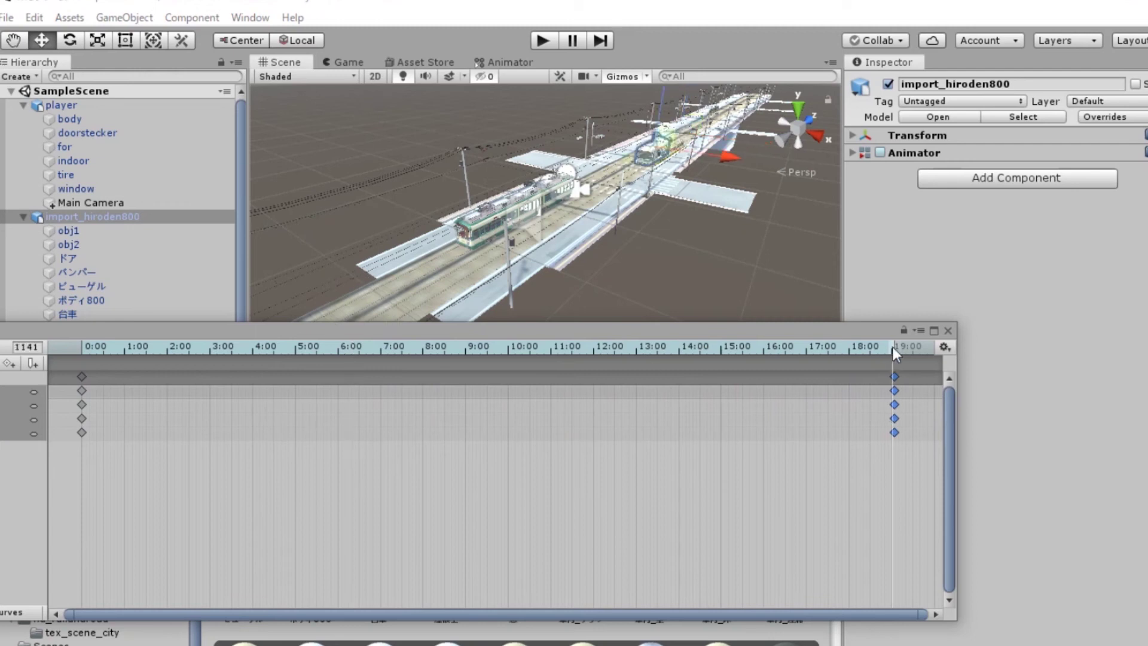
key(r)
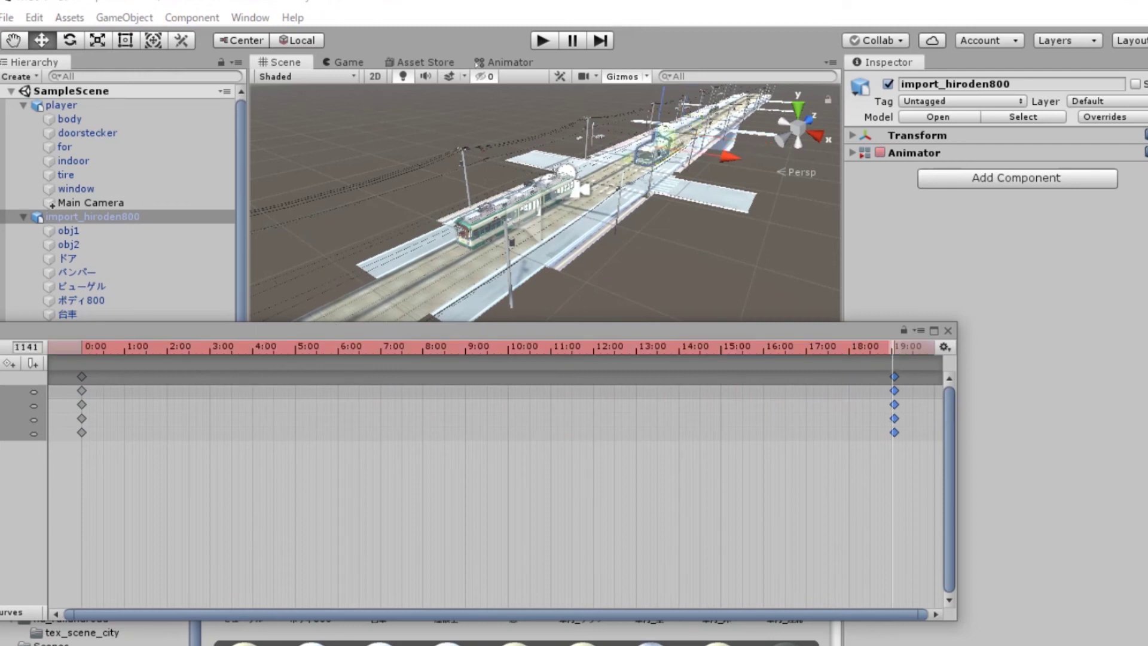
drag(633, 161, 547, 211)
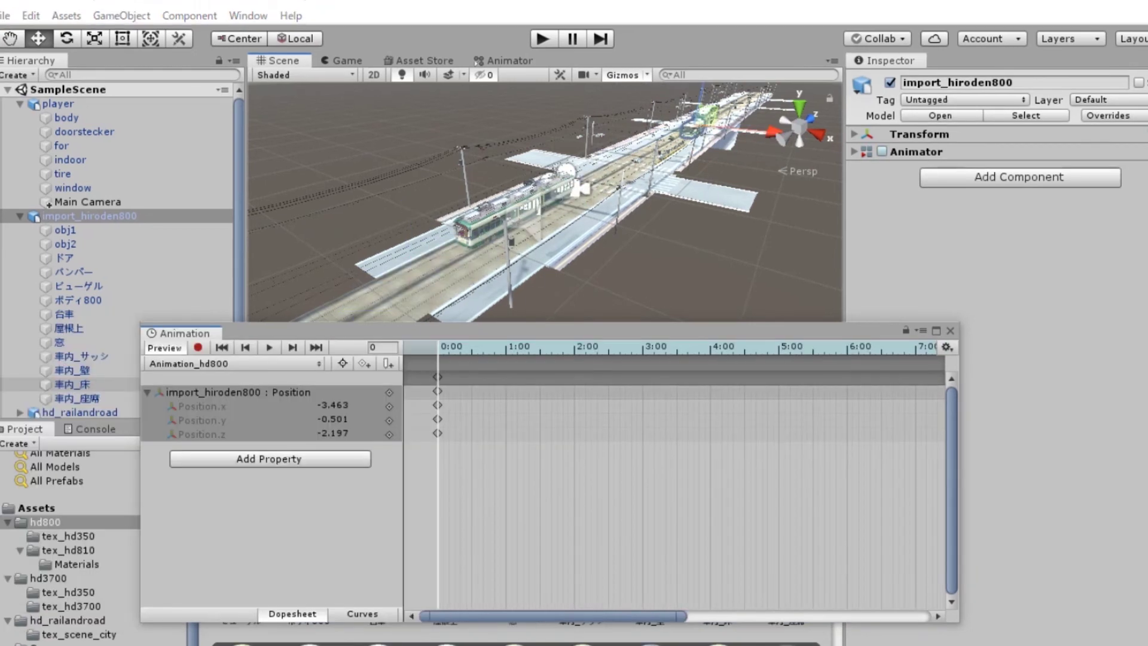
click(268, 347)
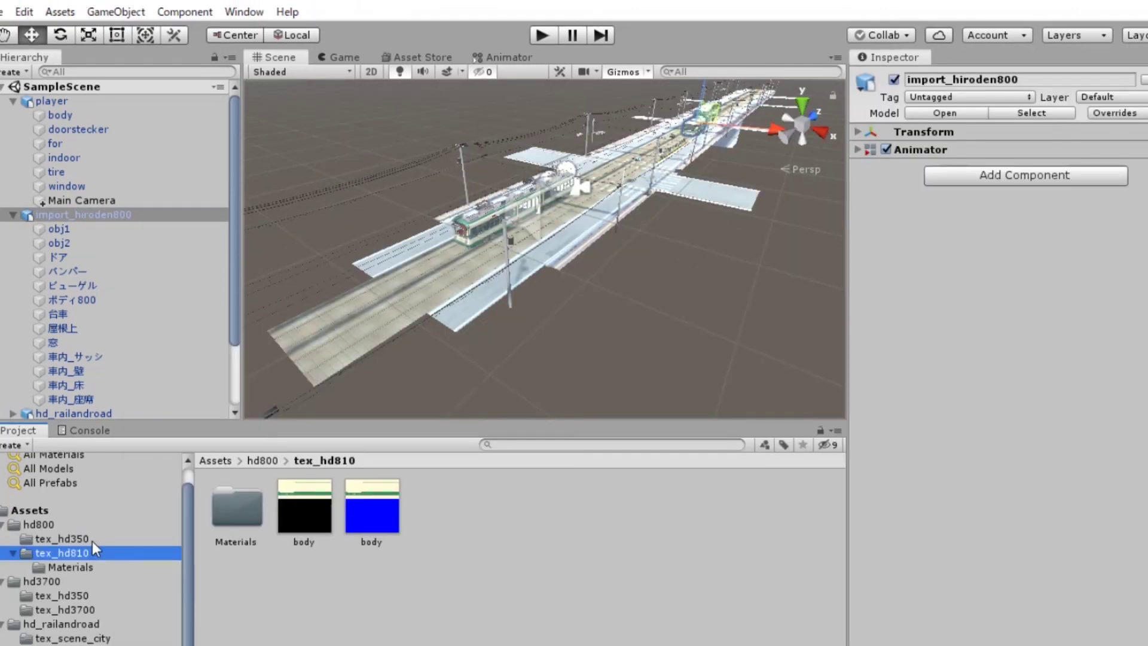
Uncheck Loop Time on the Animation_hd800 clip in Assets/hd800 and enter Play mode
click(88, 526)
click(369, 507)
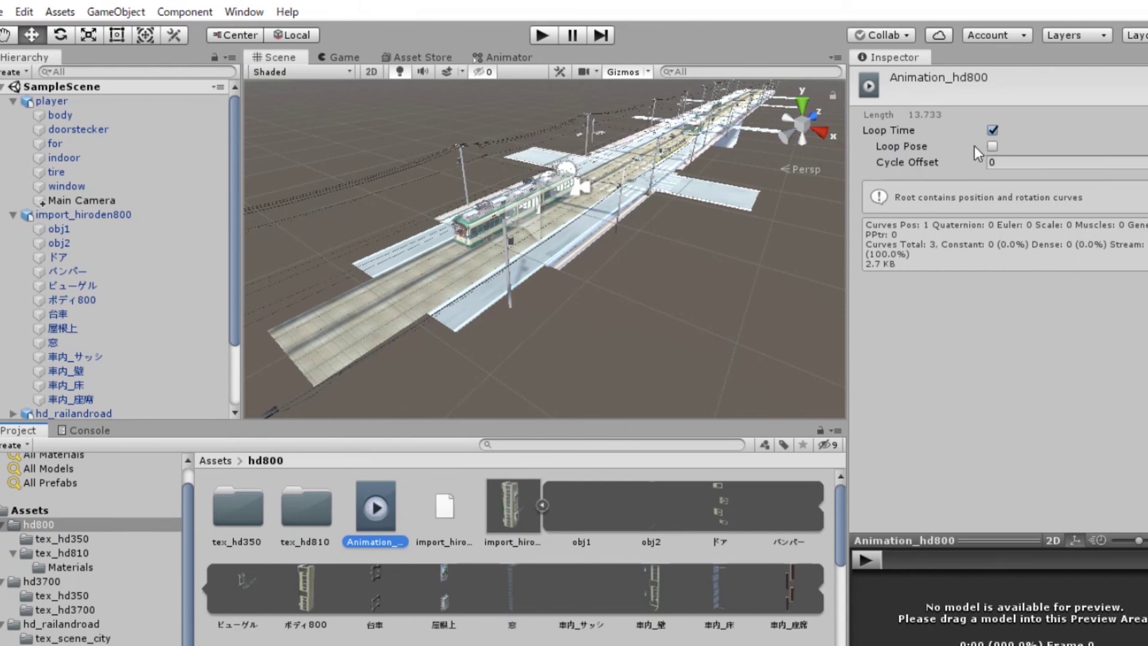
click(993, 130)
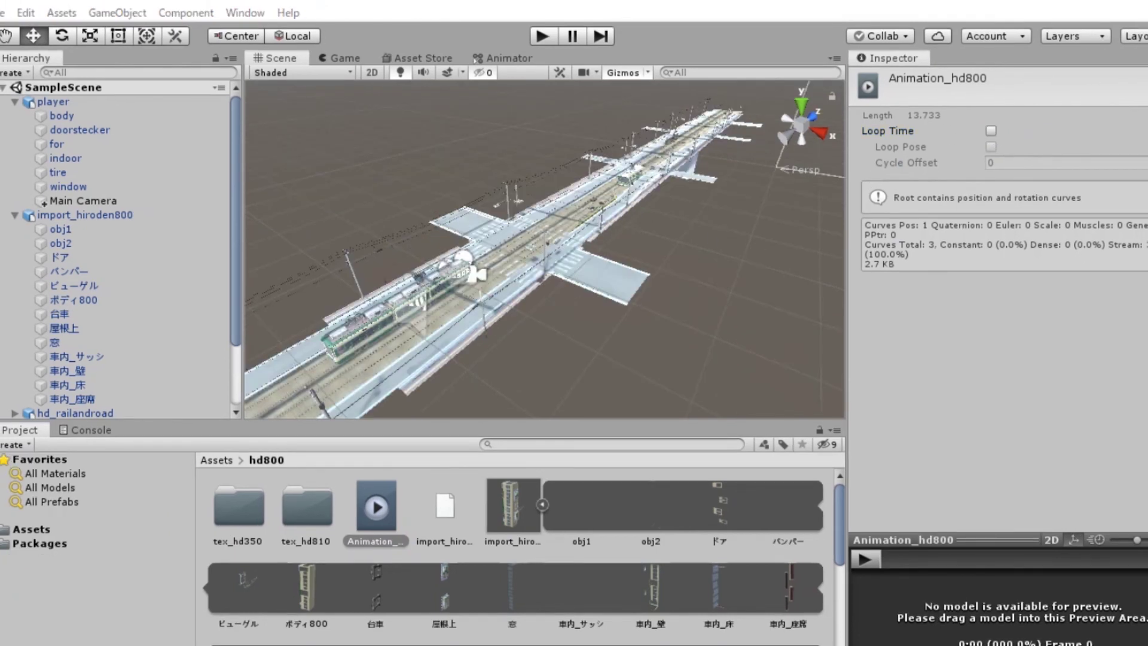
click(541, 34)
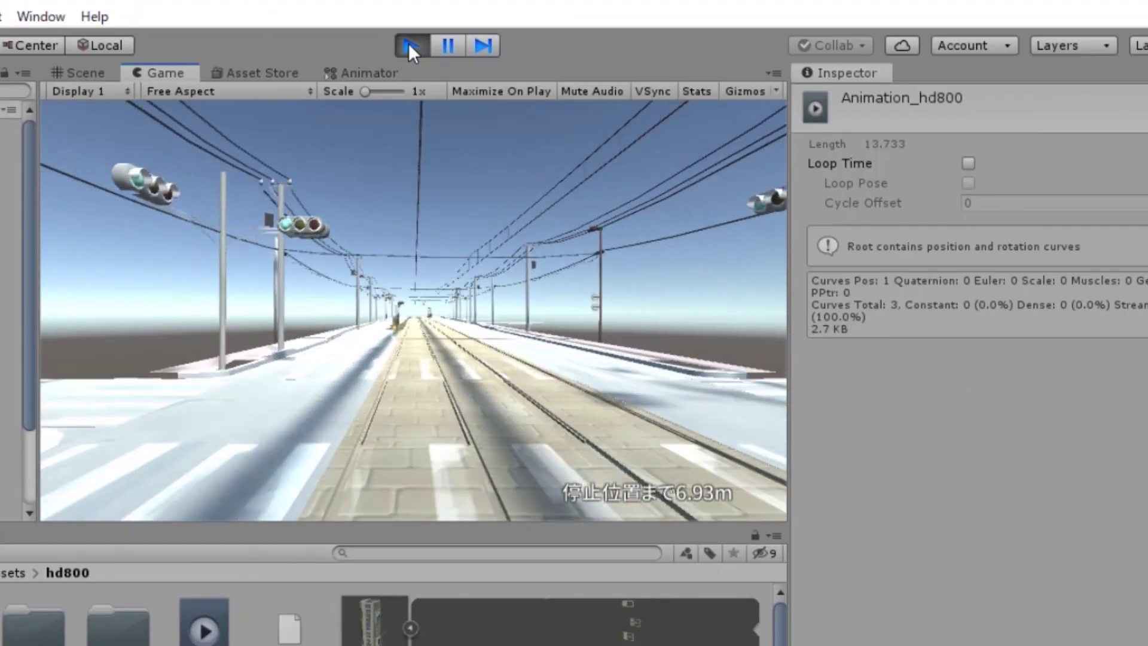
Stop the game, narrow the Main Camera's Field of View slightly, and play again
click(409, 45)
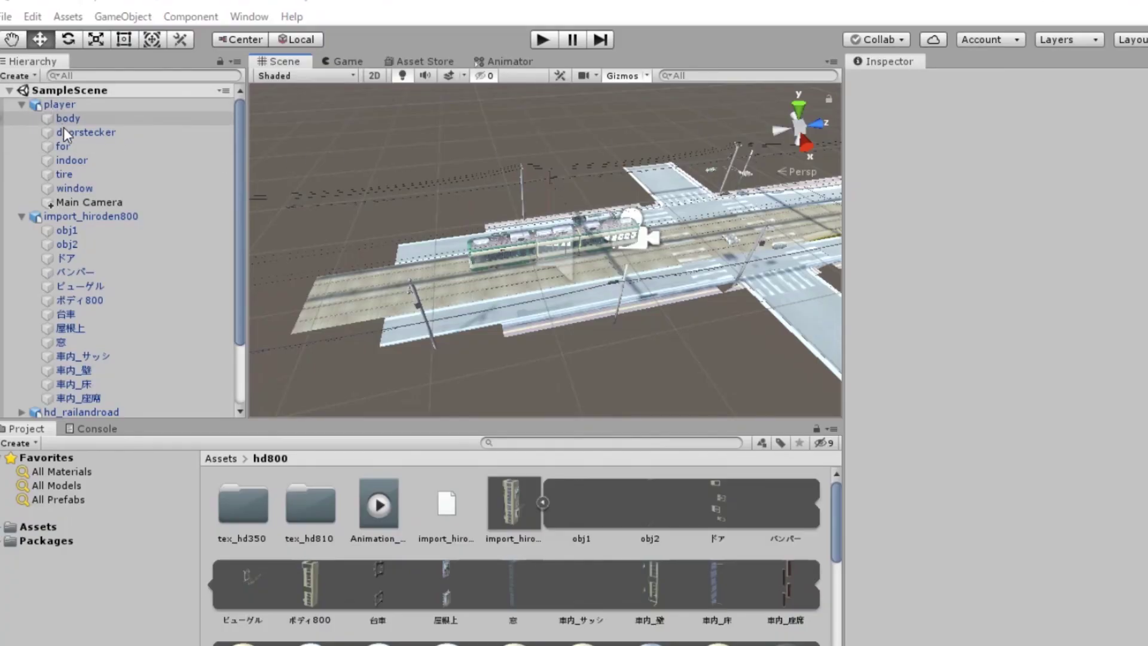
click(84, 202)
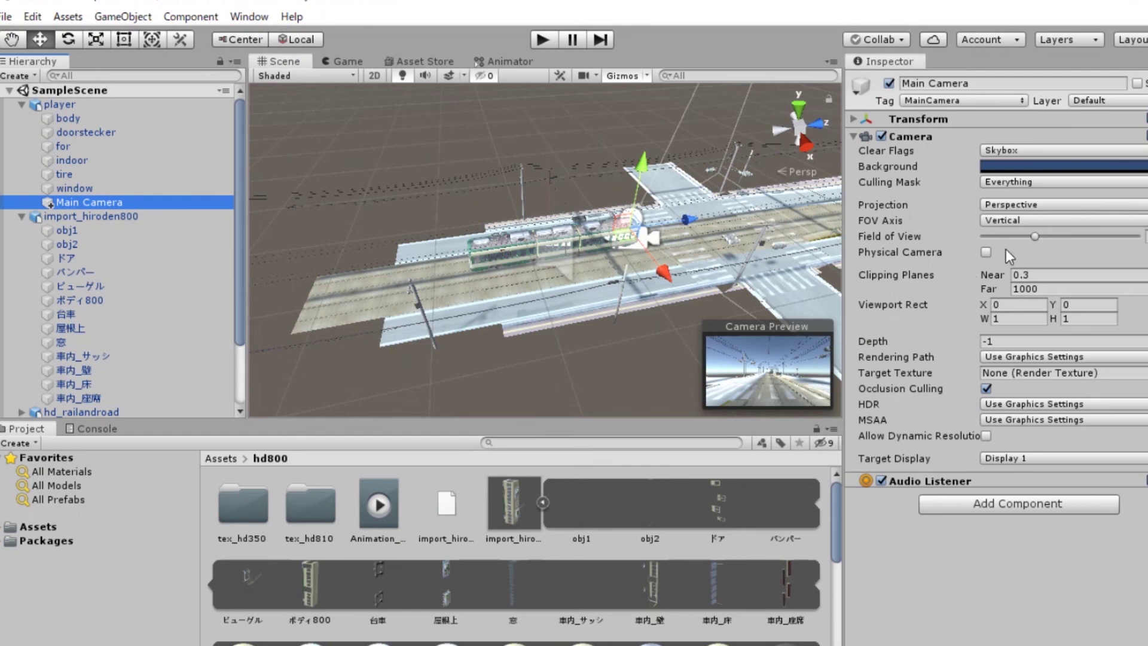
drag(1035, 239, 1032, 238)
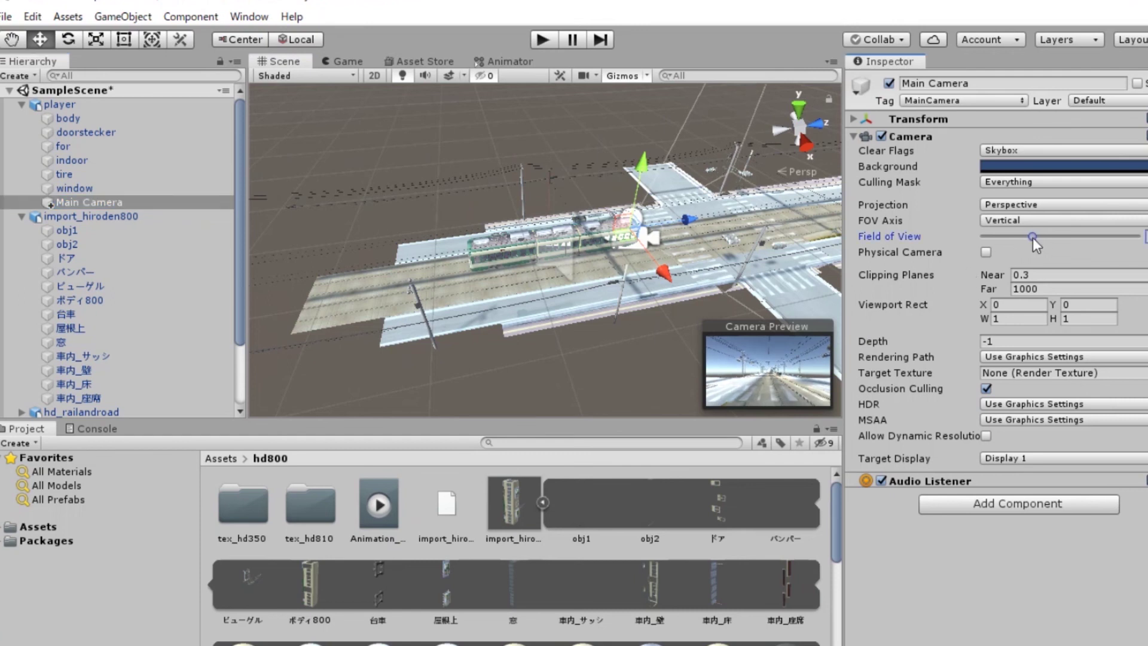
click(543, 38)
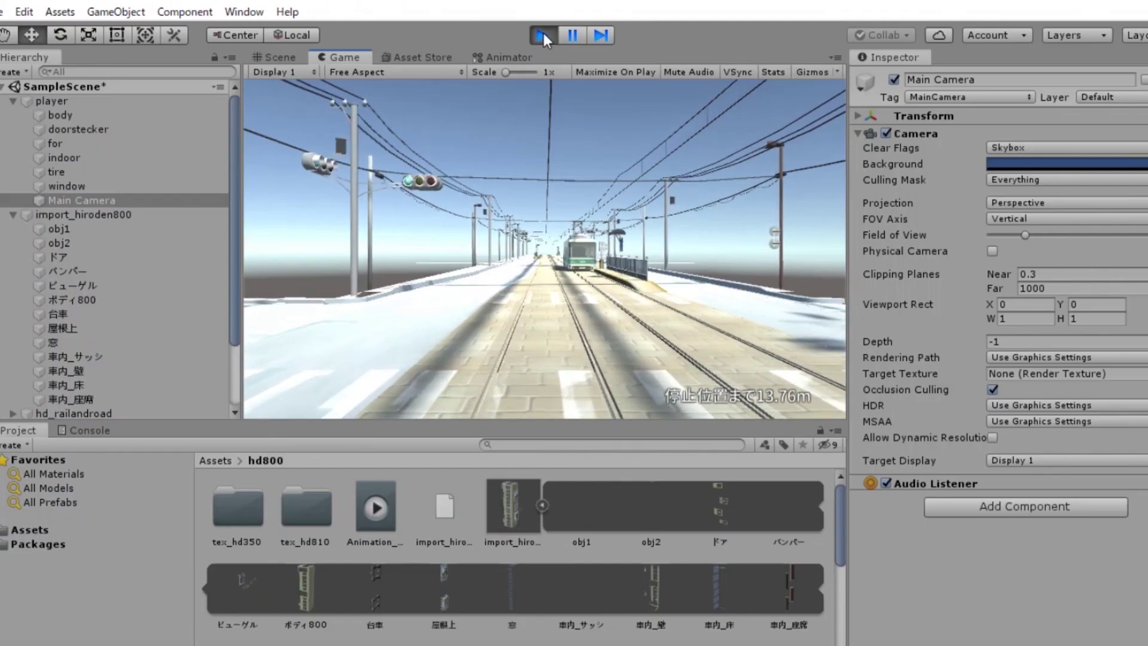